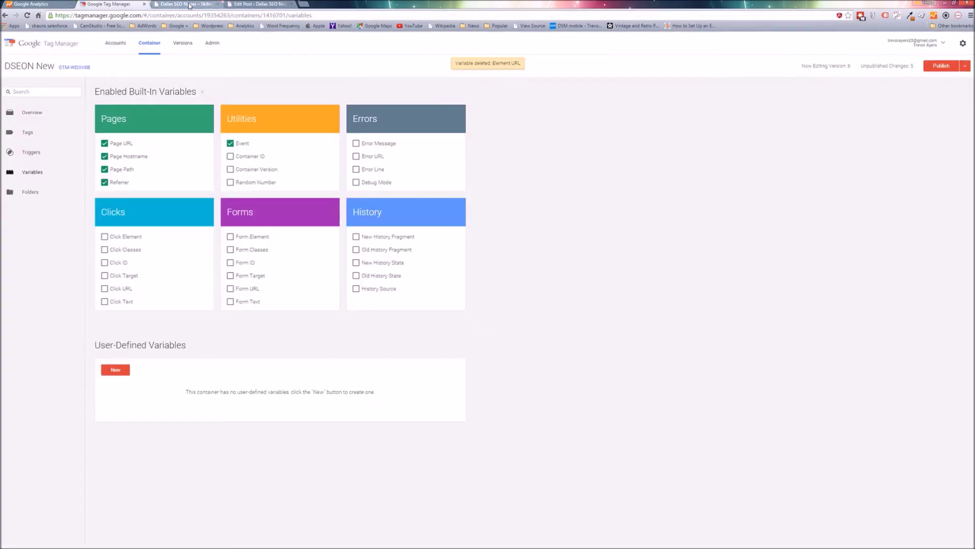
Switch over to the live WordPress site tab
{"action": "left_click", "coordinate": [188, 4]}
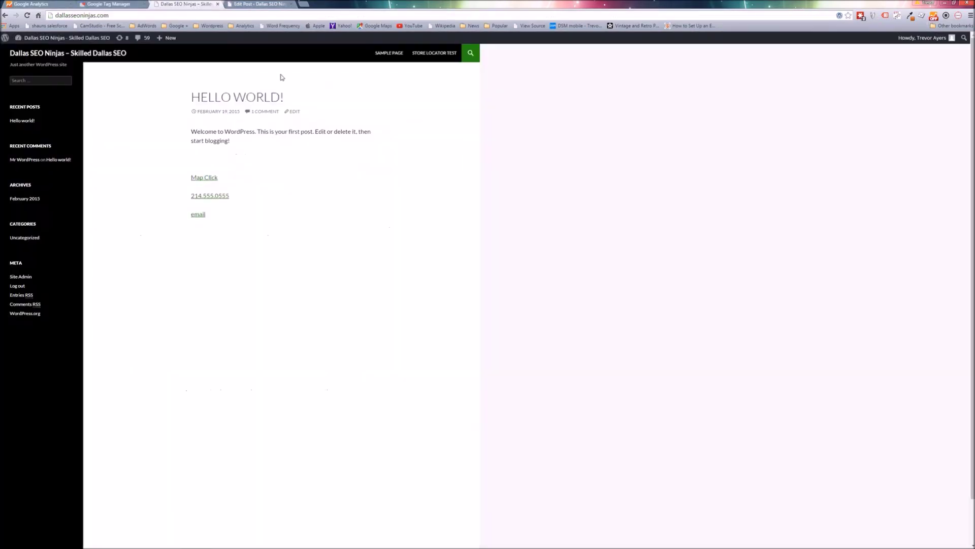
Test the Hello World post's phone number link and decline the calling-app prompt with Do Nothing
{"action": "left_click", "coordinate": [216, 199]}
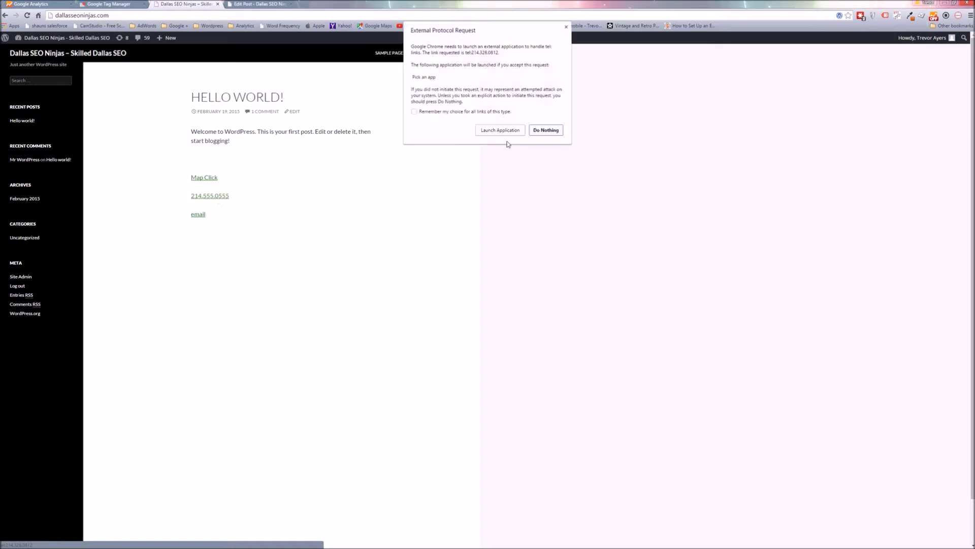
{"action": "left_click", "coordinate": [546, 131]}
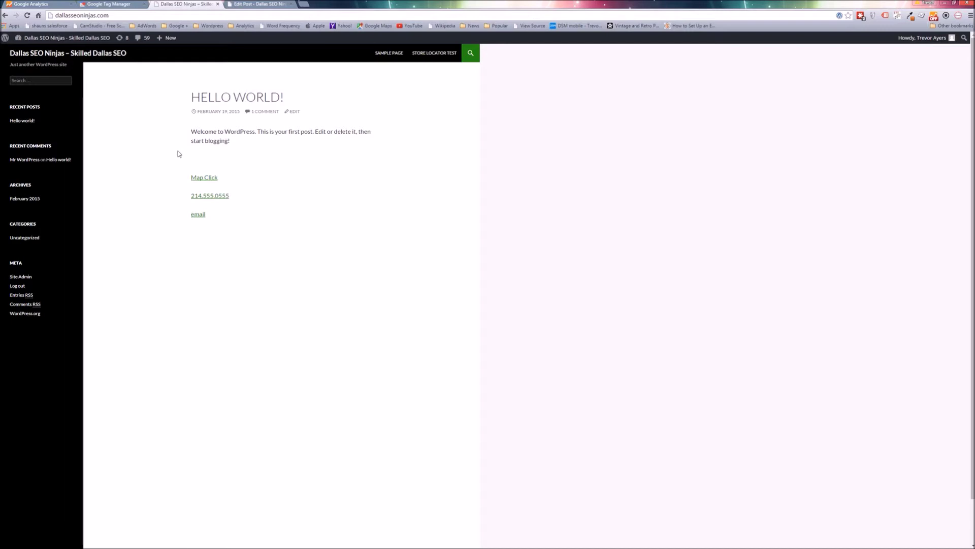
Return to Google Tag Manager and open the DSEON New container's Variables page
{"action": "left_click", "coordinate": [127, 8]}
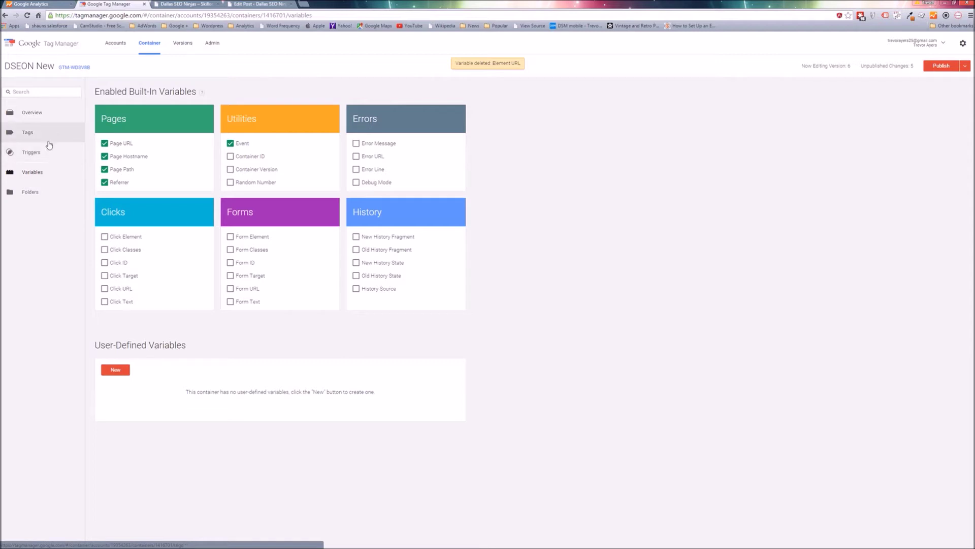
{"action": "left_click", "coordinate": [41, 171]}
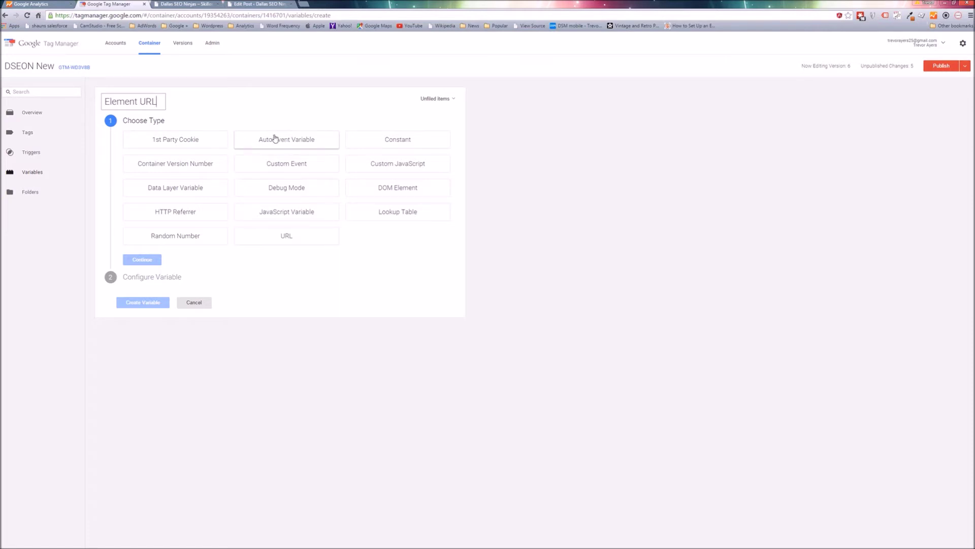
Make the Element URL variable an Auto-Event Variable of type Element URL (Full URL)
{"action": "left_click", "coordinate": [285, 140]}
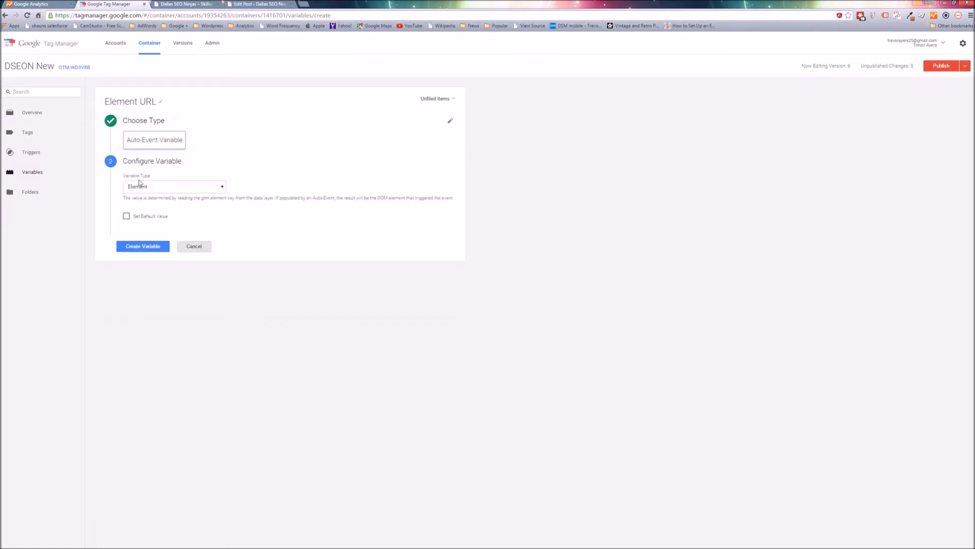
{"action": "left_click", "coordinate": [142, 186]}
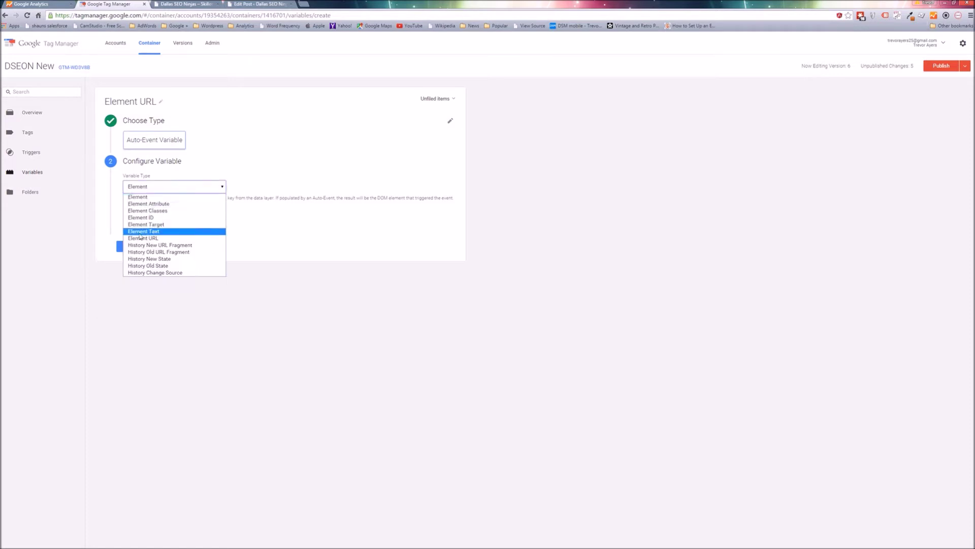
{"action": "left_click", "coordinate": [141, 239]}
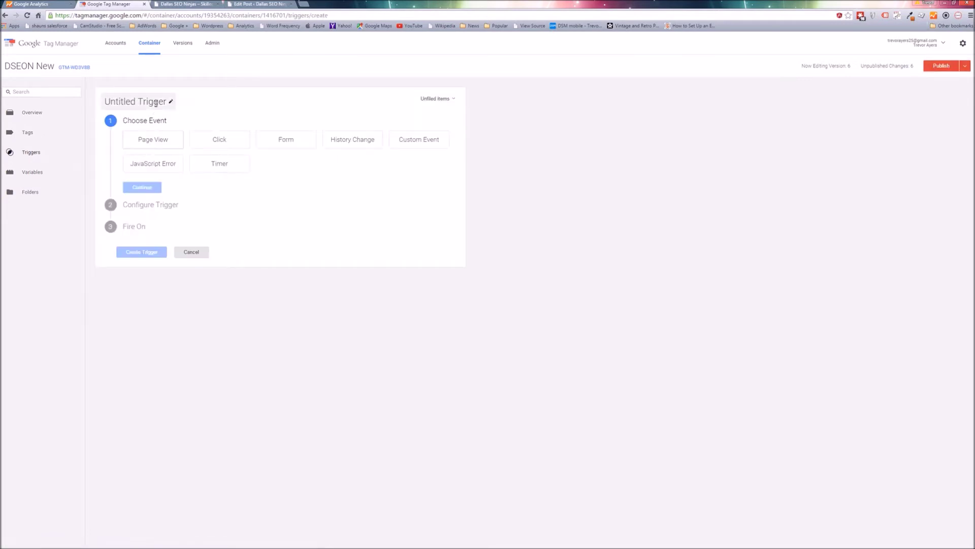
Set up the 'Email Clicks' click trigger on Just Links, 2000 ms wait, validation checked
{"action": "left_click", "coordinate": [153, 102]}
{"action": "type", "text": "Email "}
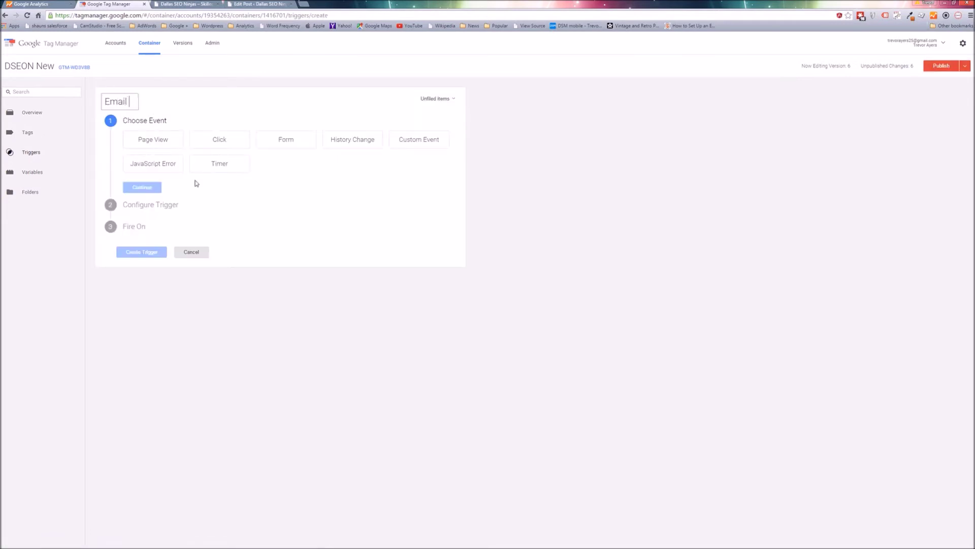
{"action": "type", "text": "Clicks"}
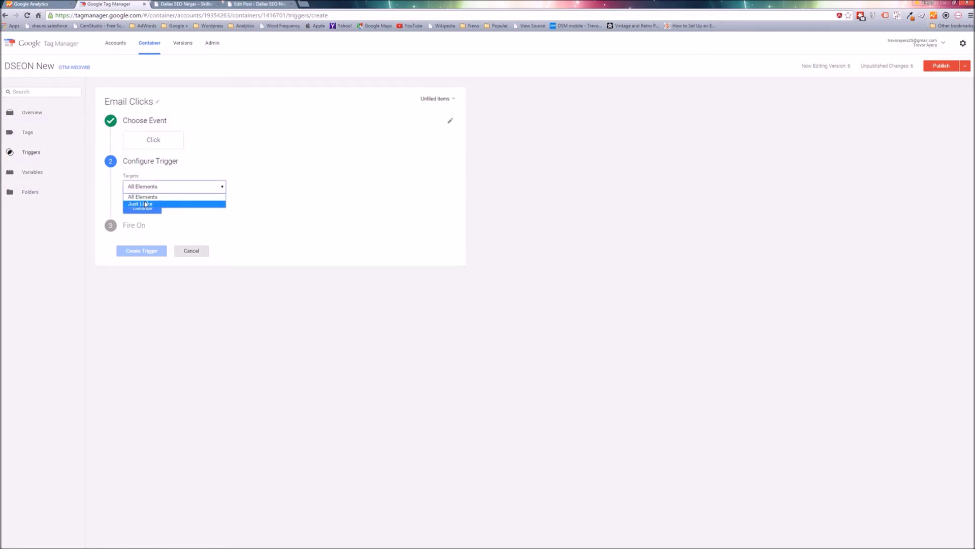
{"action": "left_click", "coordinate": [146, 204]}
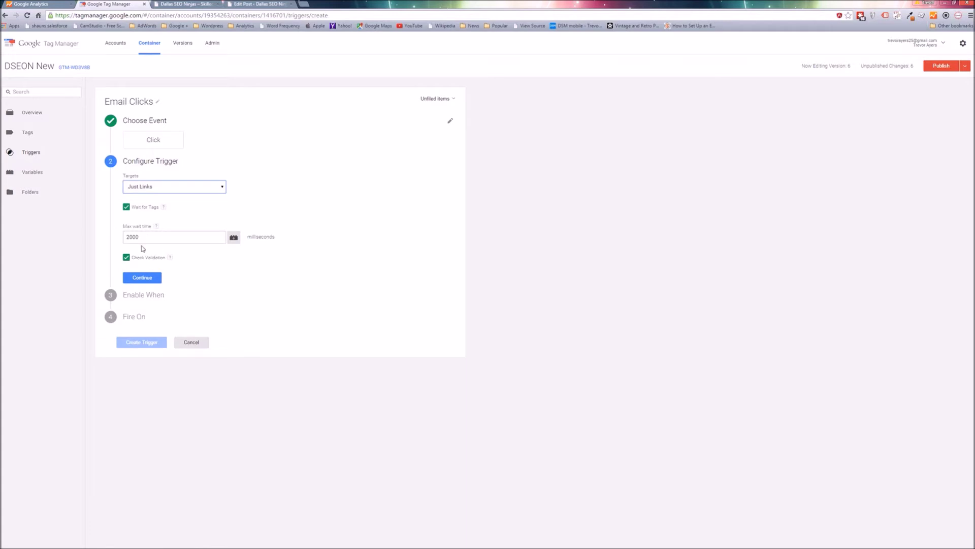
{"action": "left_click_drag", "start_coordinate": [147, 239], "coordinate": [116, 229]}
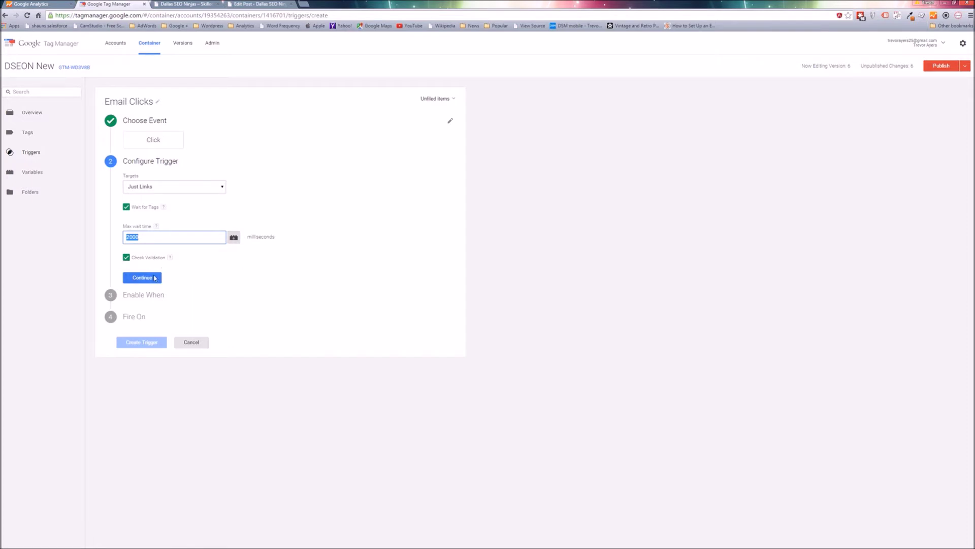
{"action": "left_click", "coordinate": [155, 278]}
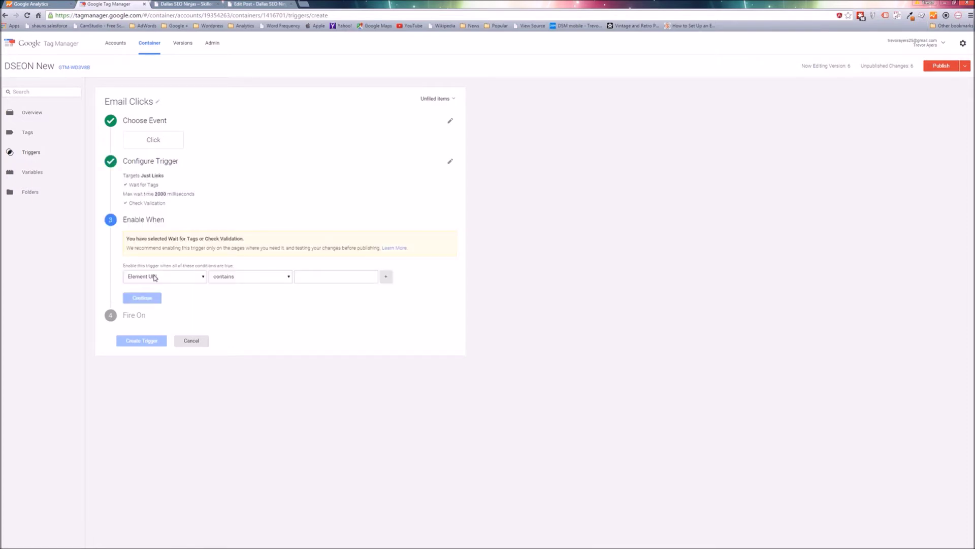
{"action": "left_click", "coordinate": [192, 282]}
Enable Email Clicks when Page URL matches RegEx .*
{"action": "left_click", "coordinate": [188, 294]}
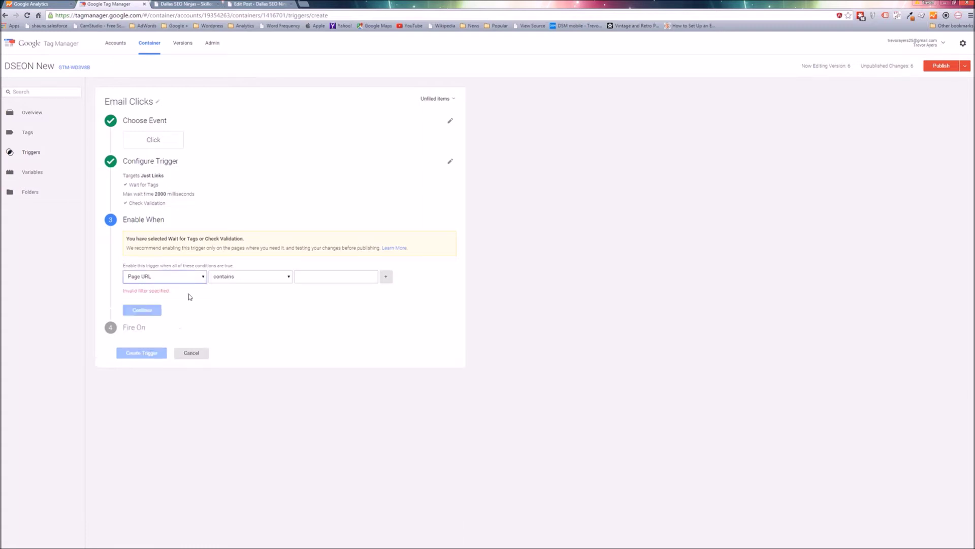
{"action": "left_click", "coordinate": [226, 280]}
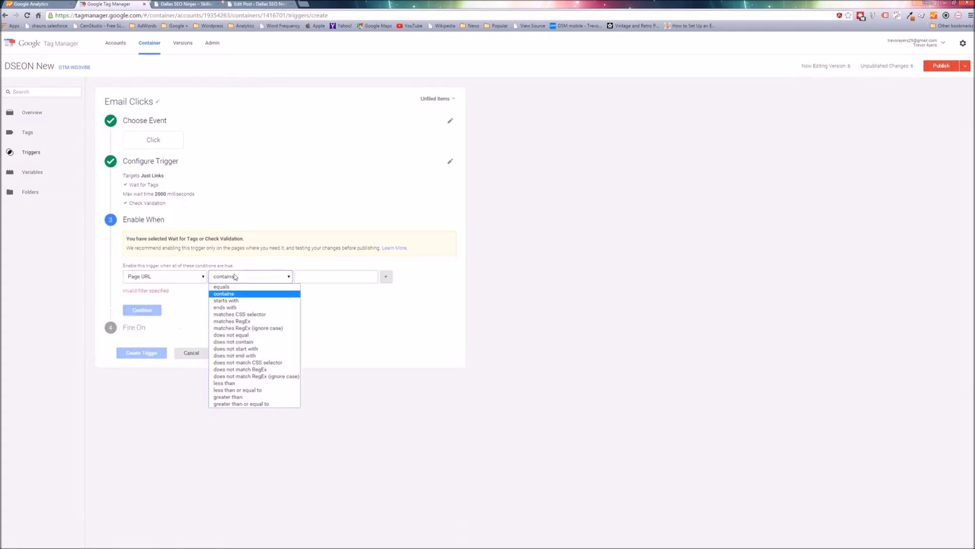
{"action": "left_click", "coordinate": [253, 321]}
{"action": "left_click", "coordinate": [333, 281]}
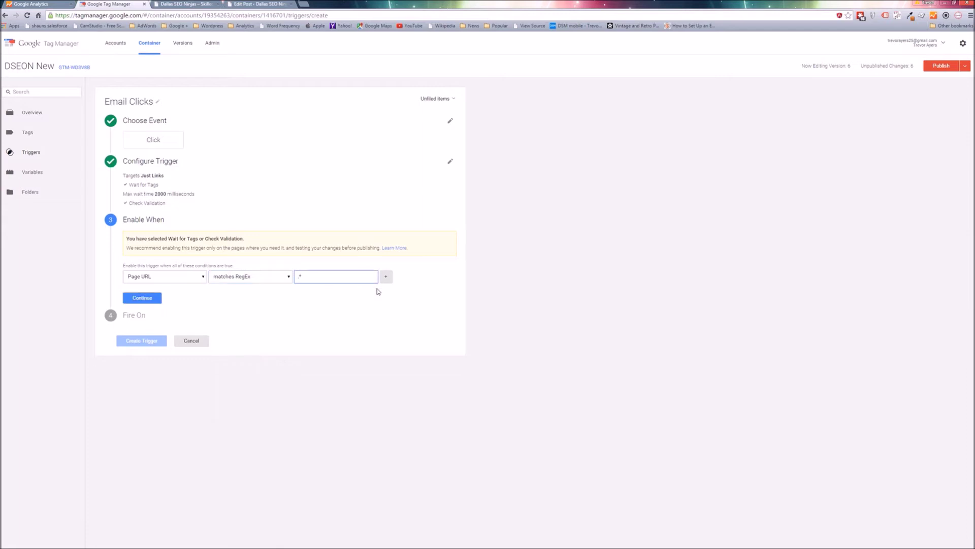
{"action": "left_click", "coordinate": [144, 299]}
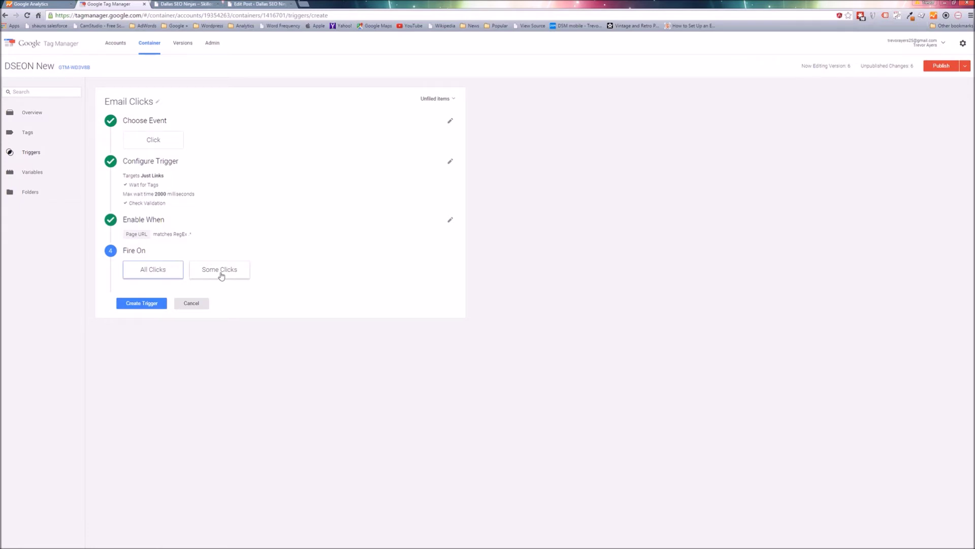
Fire on Some Clicks where Element URL contains mailto, and save the trigger
{"action": "left_click", "coordinate": [220, 275]}
{"action": "left_click", "coordinate": [177, 280]}
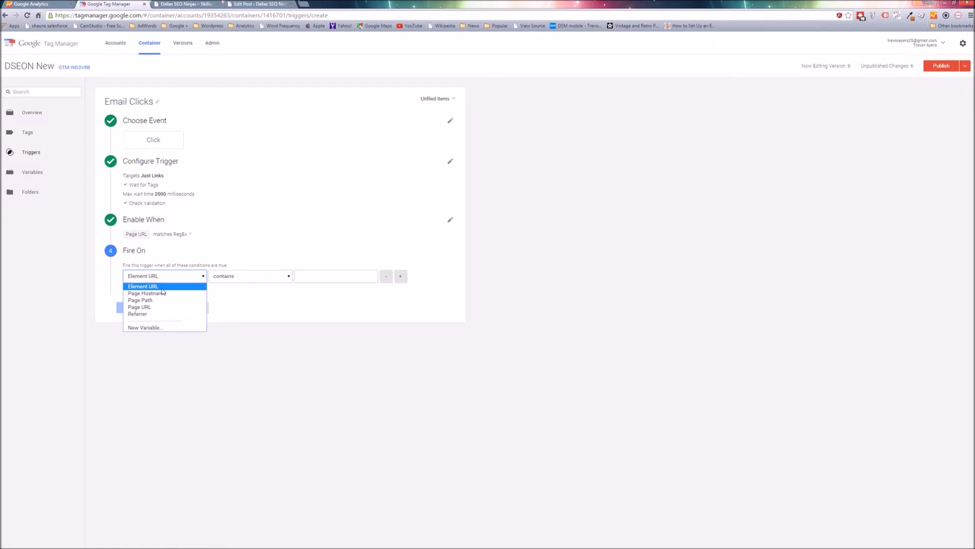
{"action": "left_click", "coordinate": [145, 286]}
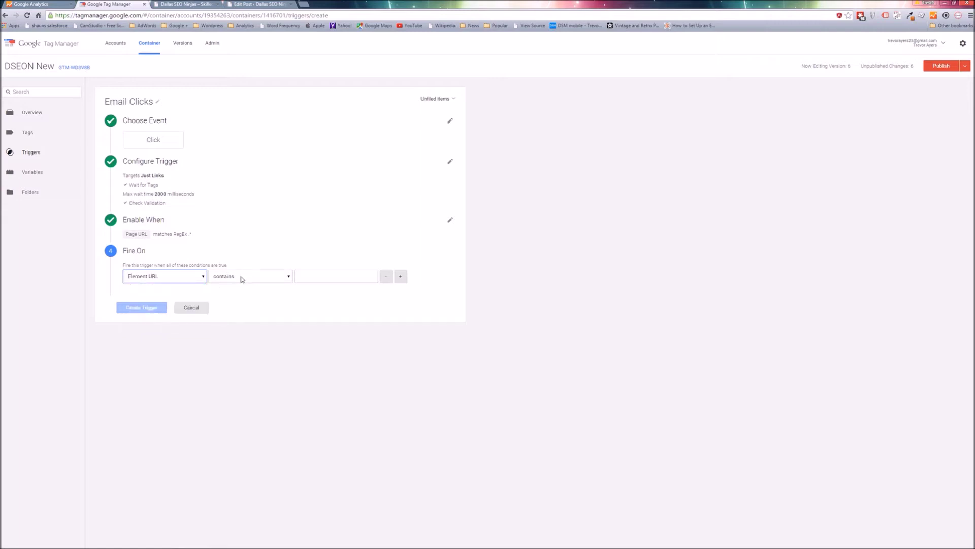
{"action": "left_click", "coordinate": [359, 276]}
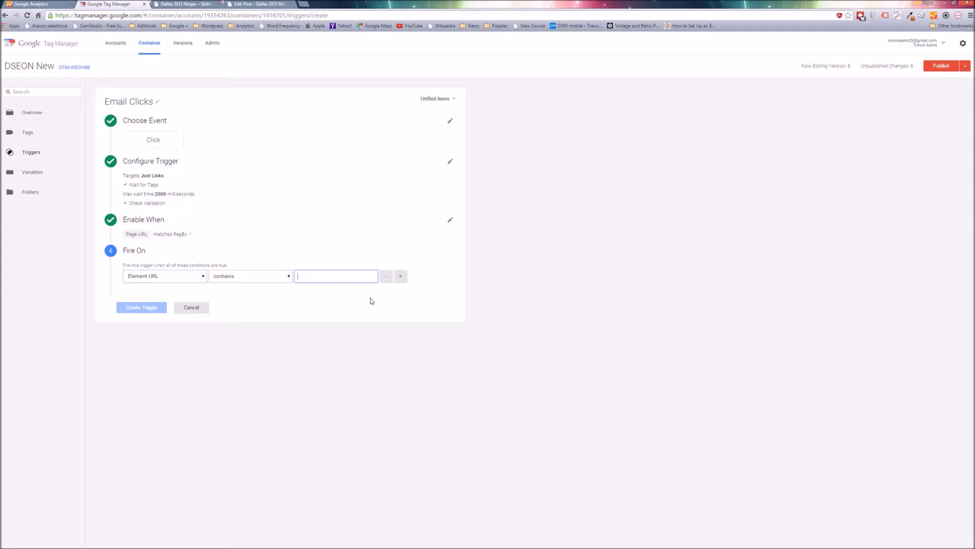
{"action": "type", "text": "mailto:"}
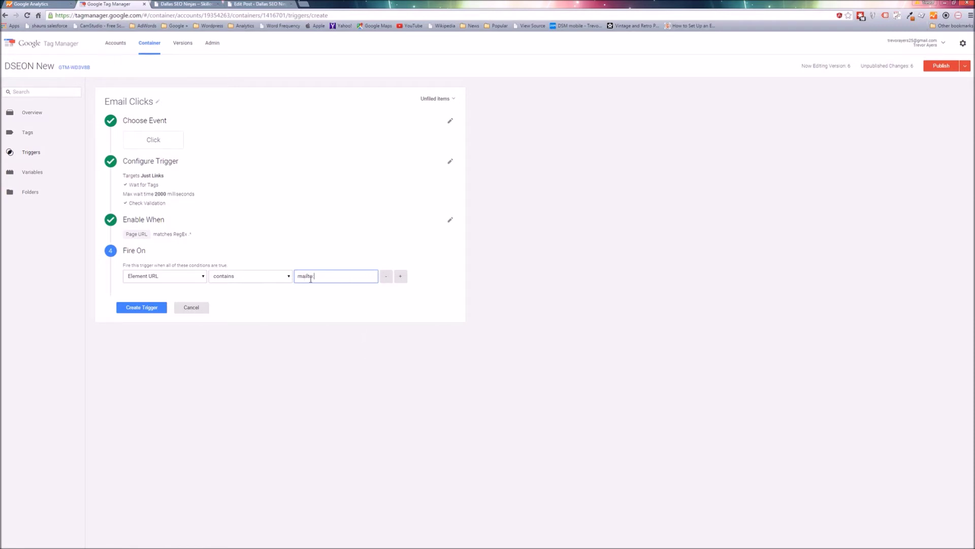
{"action": "left_click", "coordinate": [147, 311]}
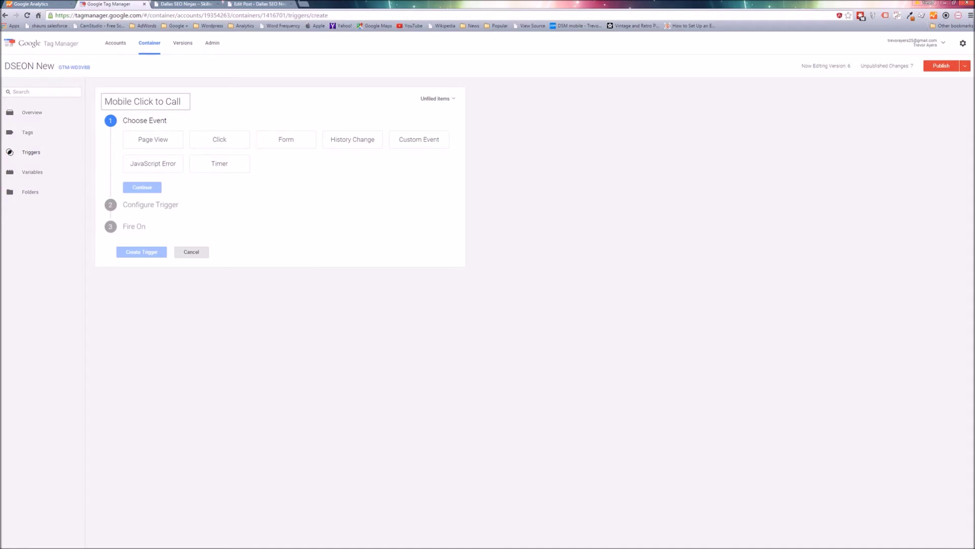
Make Mobile Click to Call a Click trigger targeting Just Links
{"action": "left_click", "coordinate": [238, 146]}
{"action": "left_click", "coordinate": [200, 185]}
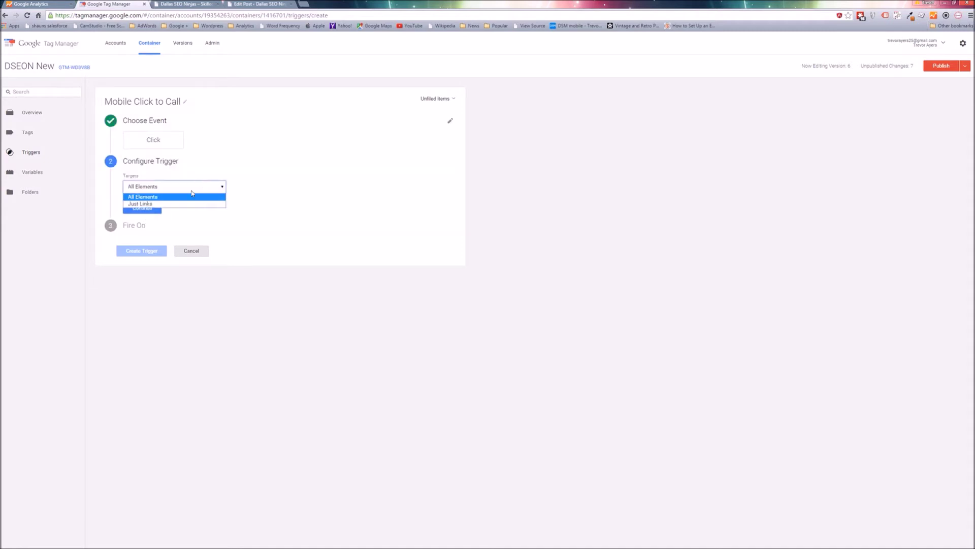
{"action": "left_click", "coordinate": [137, 204]}
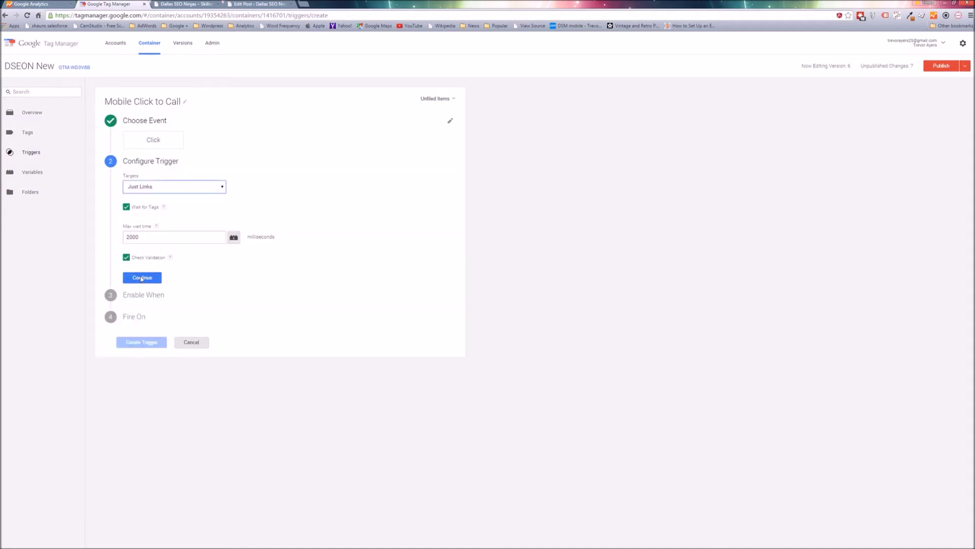
{"action": "left_click", "coordinate": [141, 276]}
Enable it when Page URL matches RegEx .* and fire when Element URL contains tel
{"action": "left_click", "coordinate": [183, 273]}
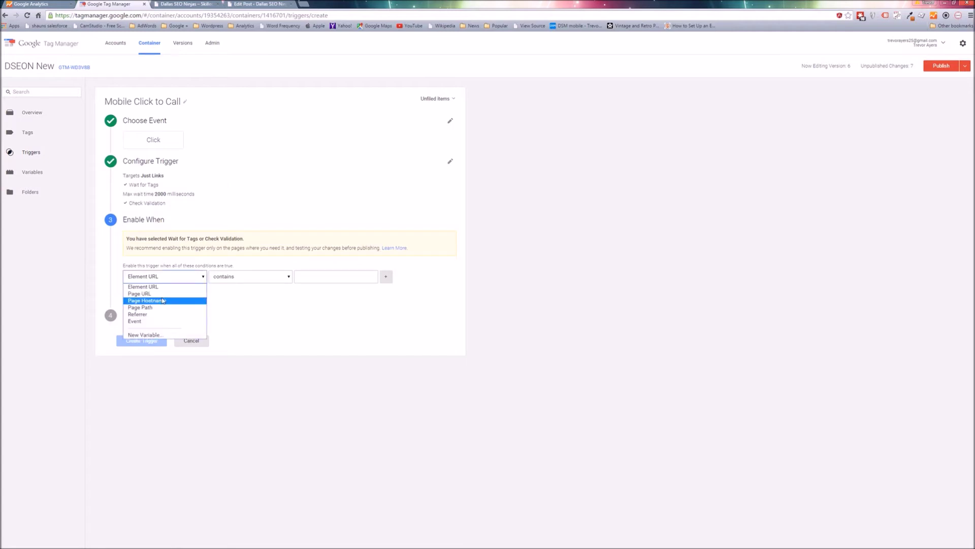
{"action": "left_click", "coordinate": [167, 299]}
{"action": "left_click", "coordinate": [217, 277]}
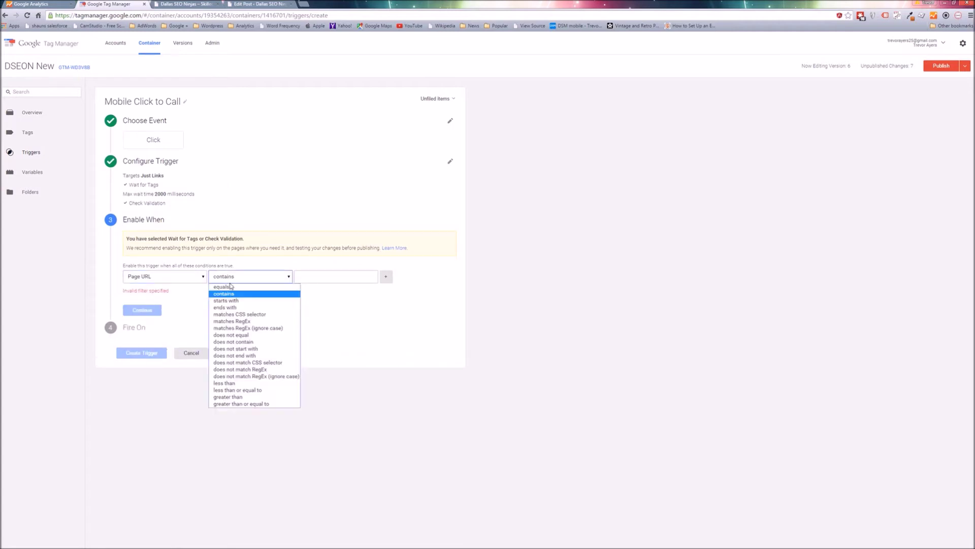
{"action": "left_click", "coordinate": [232, 321]}
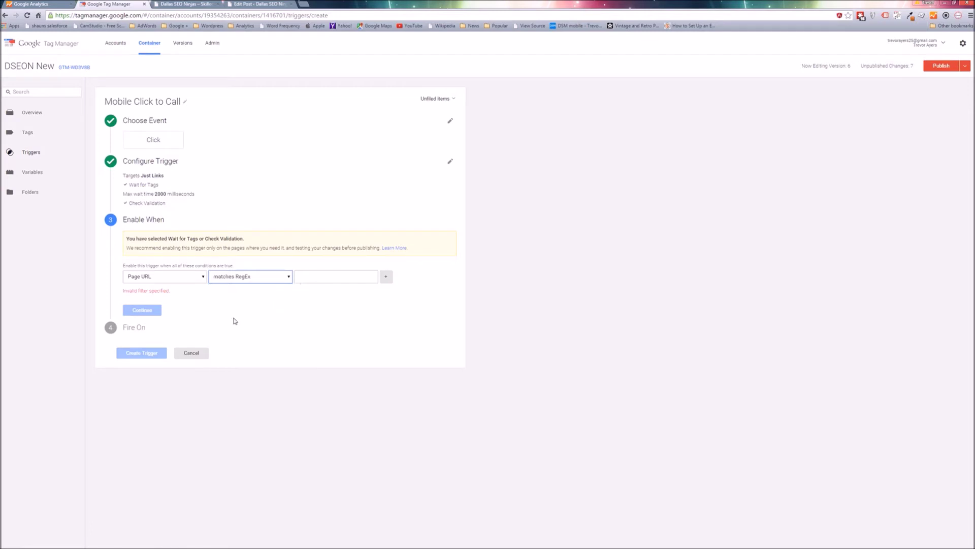
{"action": "left_click", "coordinate": [331, 277]}
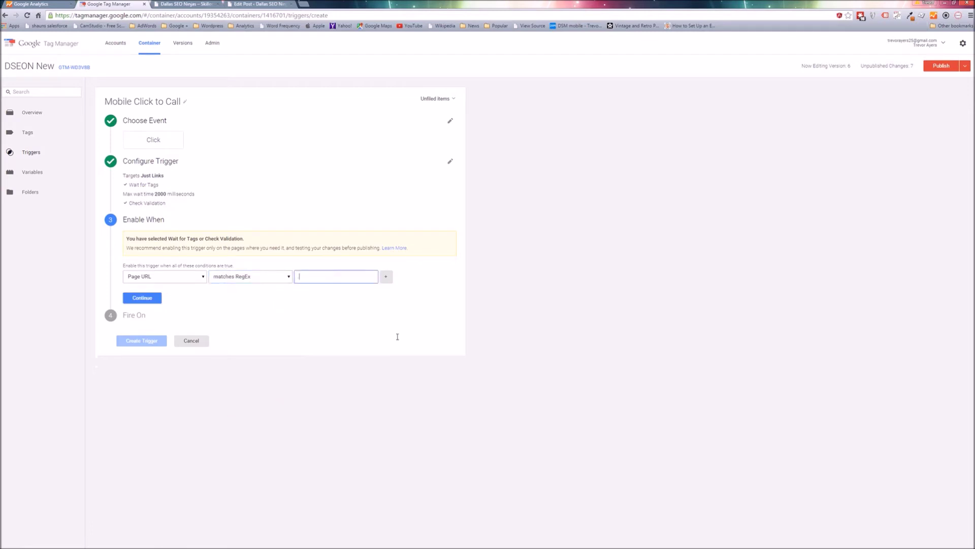
{"action": "type", "text": ".*"}
{"action": "left_click", "coordinate": [146, 307]}
{"action": "left_click", "coordinate": [147, 300]}
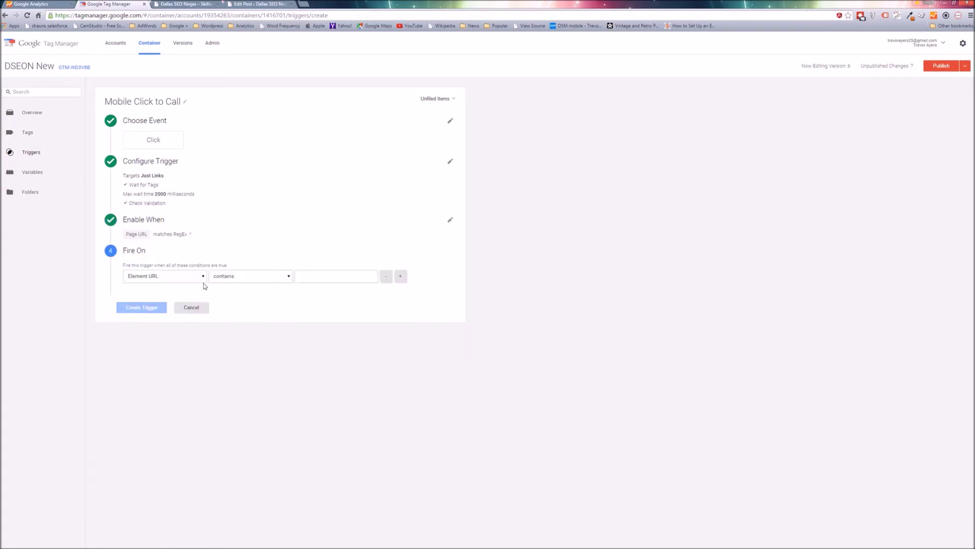
{"action": "left_click", "coordinate": [318, 278]}
{"action": "type", "text": "te"}
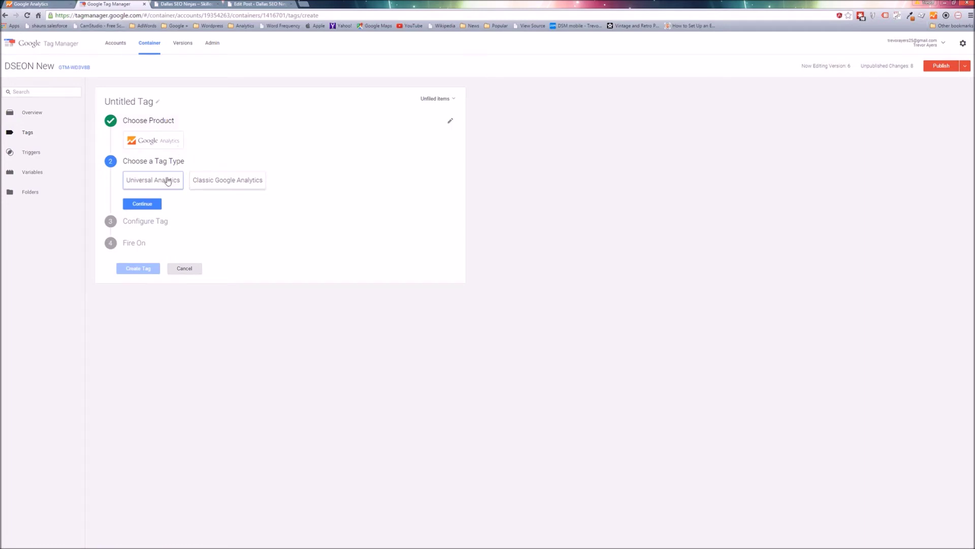
Choose Universal Analytics as the tag type and look up the tracking ID in Analytics Admin
{"action": "left_click", "coordinate": [168, 181]}
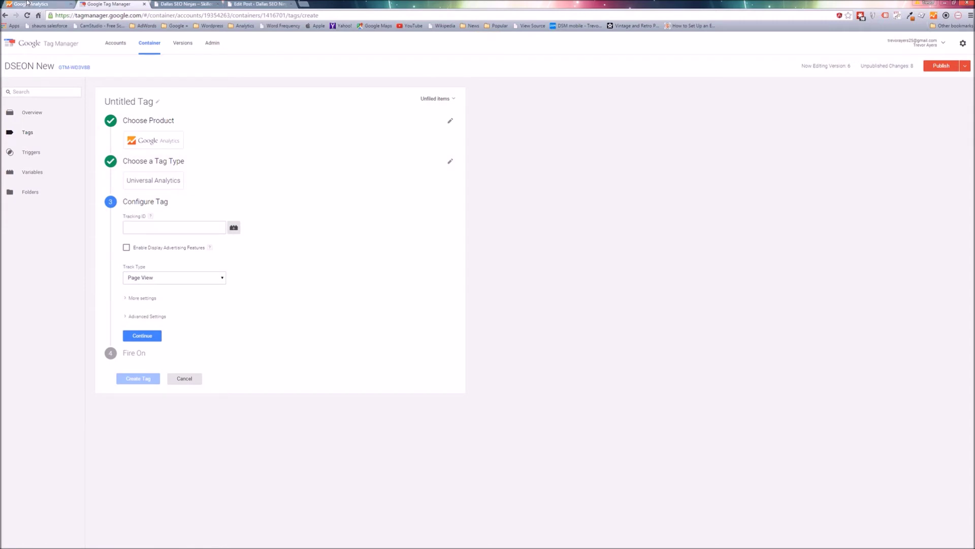
{"action": "left_click", "coordinate": [27, 3]}
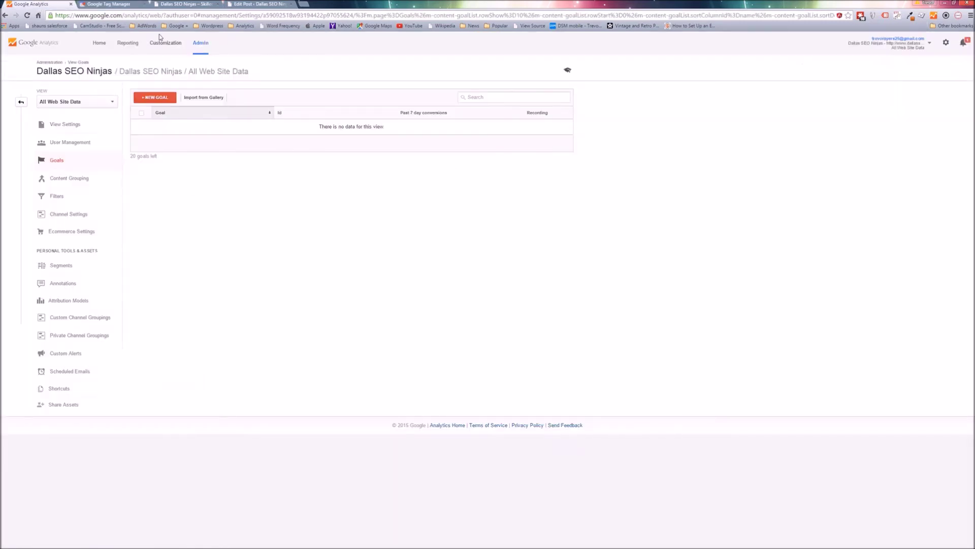
{"action": "left_click", "coordinate": [200, 44]}
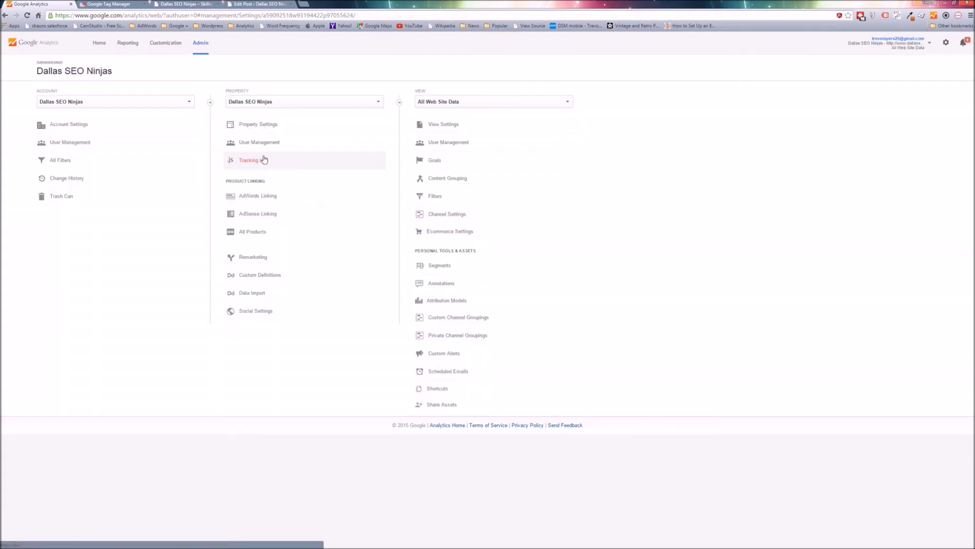
{"action": "left_click", "coordinate": [277, 159]}
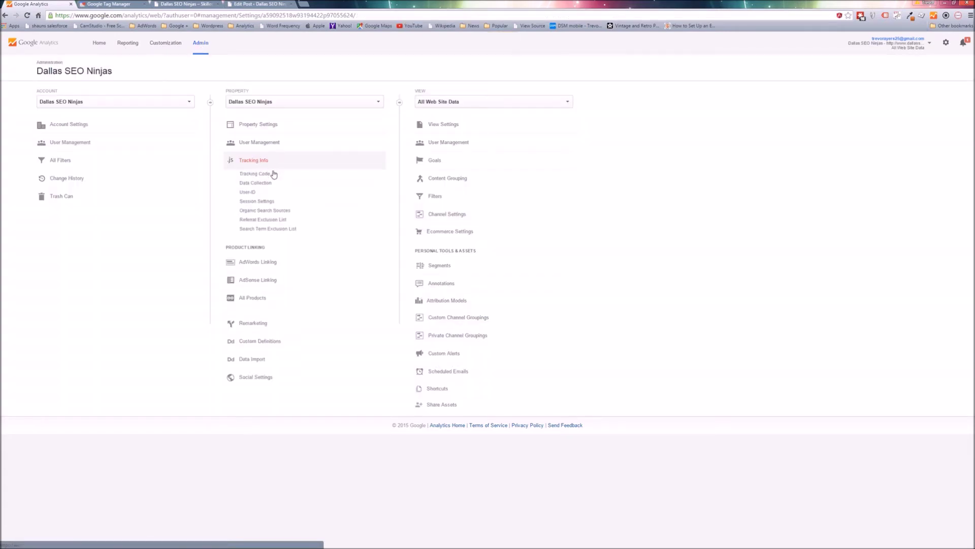
{"action": "left_click", "coordinate": [106, 3]}
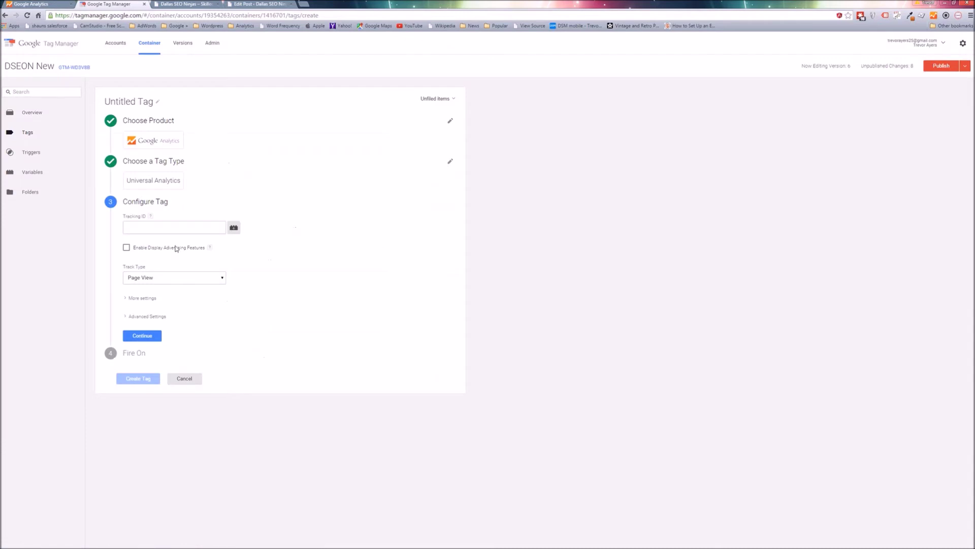
Paste the site's Tracking ID and enable Display Advertising Features
{"action": "left_click", "coordinate": [181, 229]}
{"action": "type", "text": "UA-59092518-1"}
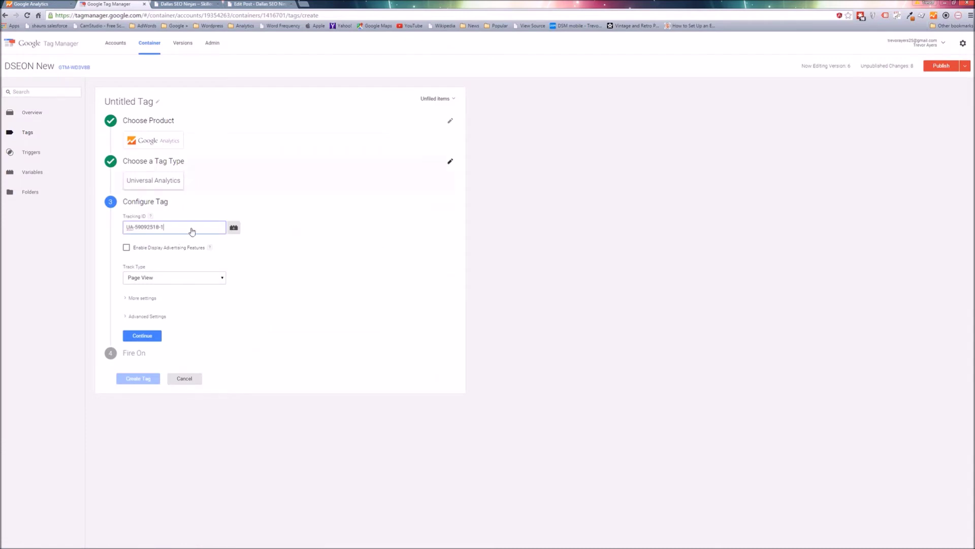
{"action": "left_click_drag", "start_coordinate": [128, 232], "coordinate": [161, 238]}
{"action": "key", "text": "ctrl+c"}
{"action": "left_click", "coordinate": [283, 282]}
{"action": "left_click", "coordinate": [142, 281]}
{"action": "left_click", "coordinate": [140, 252]}
{"action": "left_click", "coordinate": [127, 248]}
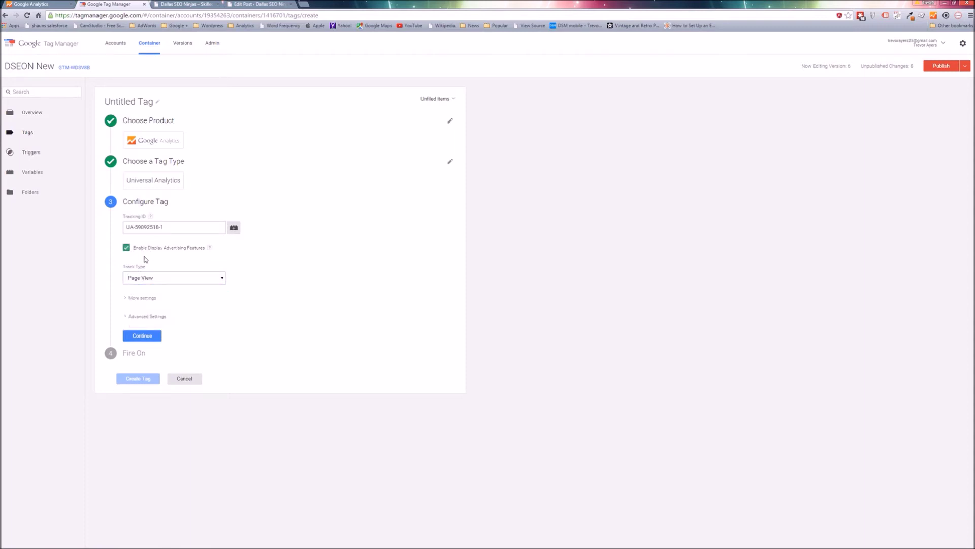
Set Track Type to Event with category Email, and name the tag 'Email Event'
{"action": "left_click", "coordinate": [188, 281]}
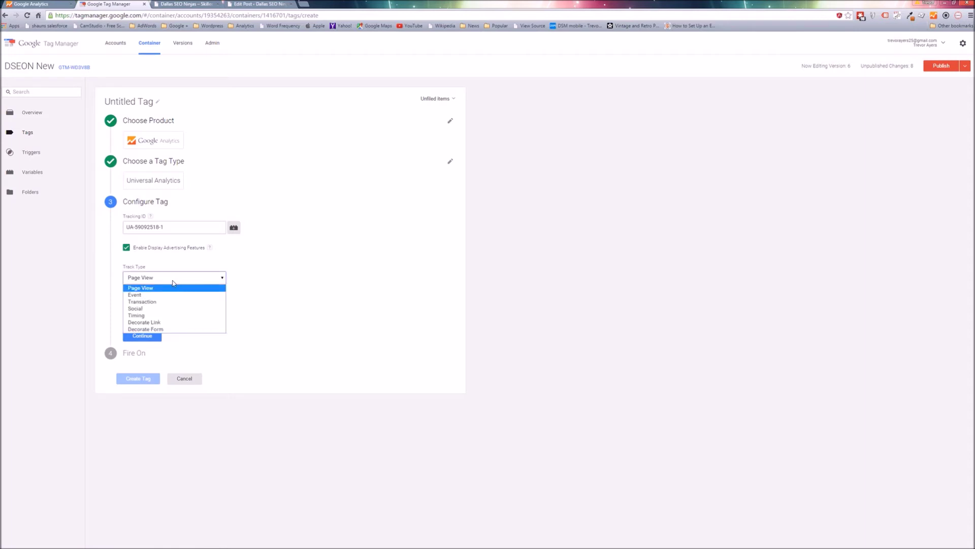
{"action": "left_click", "coordinate": [141, 298]}
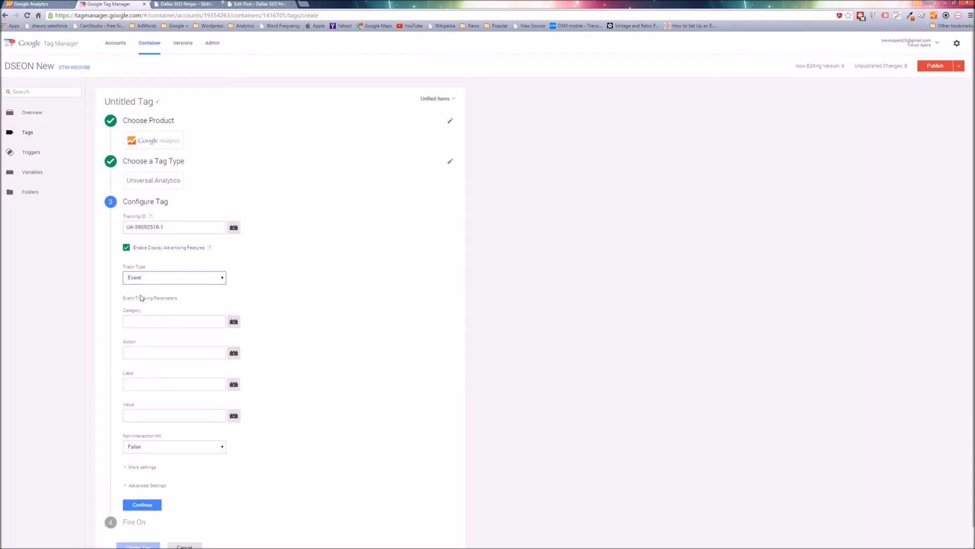
{"action": "left_click", "coordinate": [158, 319]}
{"action": "type", "text": "E"}
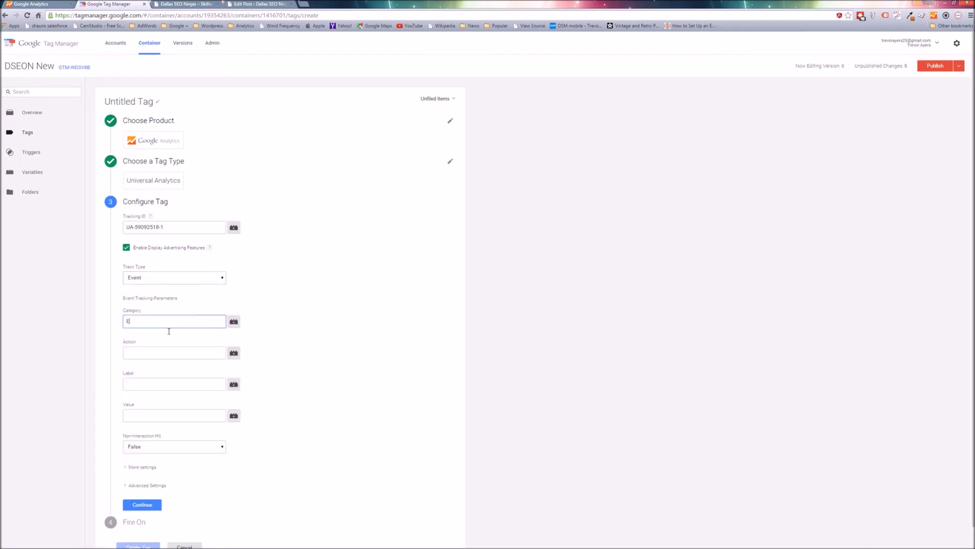
{"action": "type", "text": "mail"}
{"action": "left_click", "coordinate": [153, 101]}
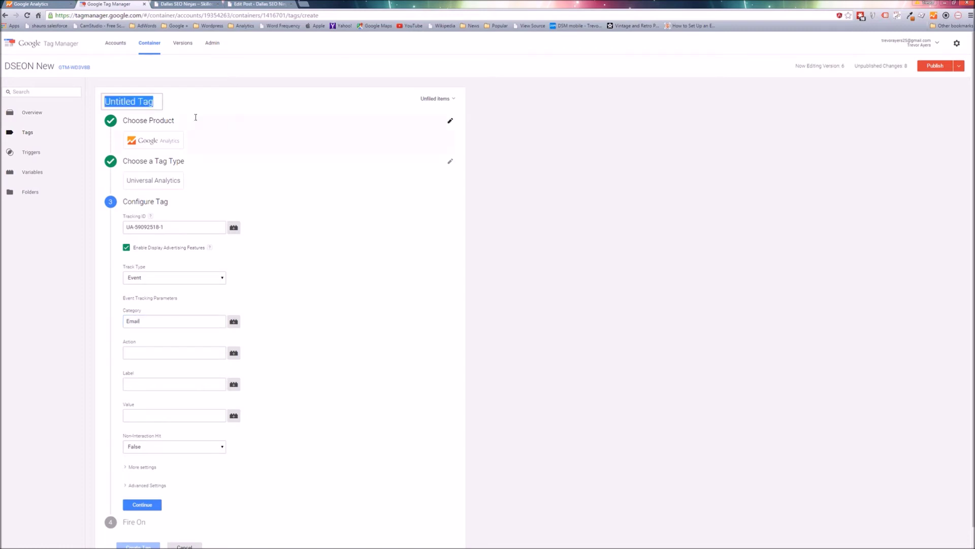
{"action": "type", "text": "Email Event"}
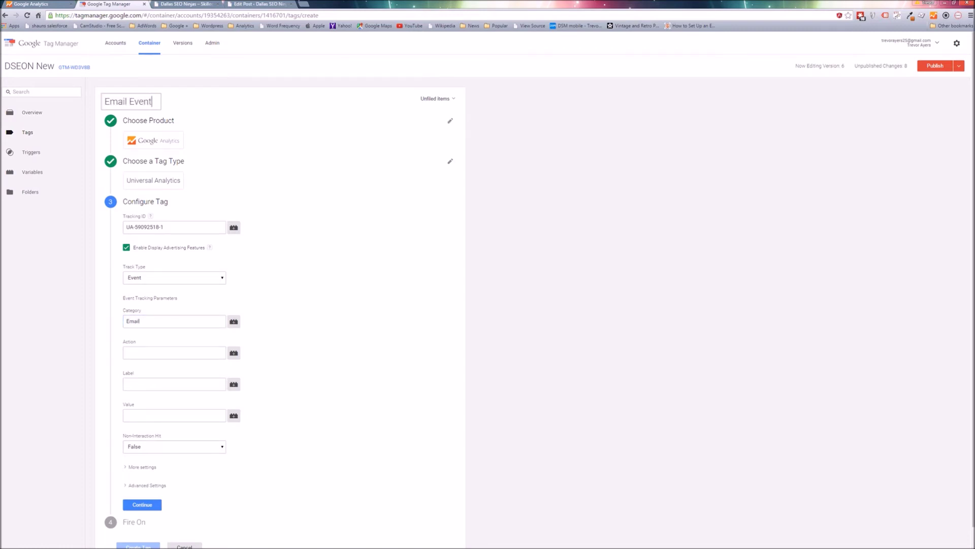
{"action": "key", "text": "Return"}
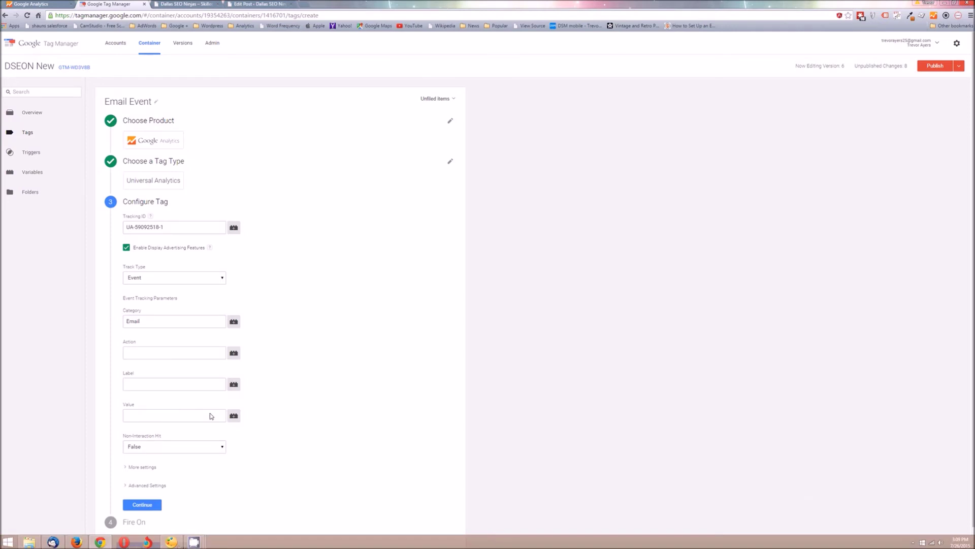
Give the event action Click, label {{Element URL}} and value 5
{"action": "left_click", "coordinate": [197, 355]}
{"action": "type", "text": "Click"}
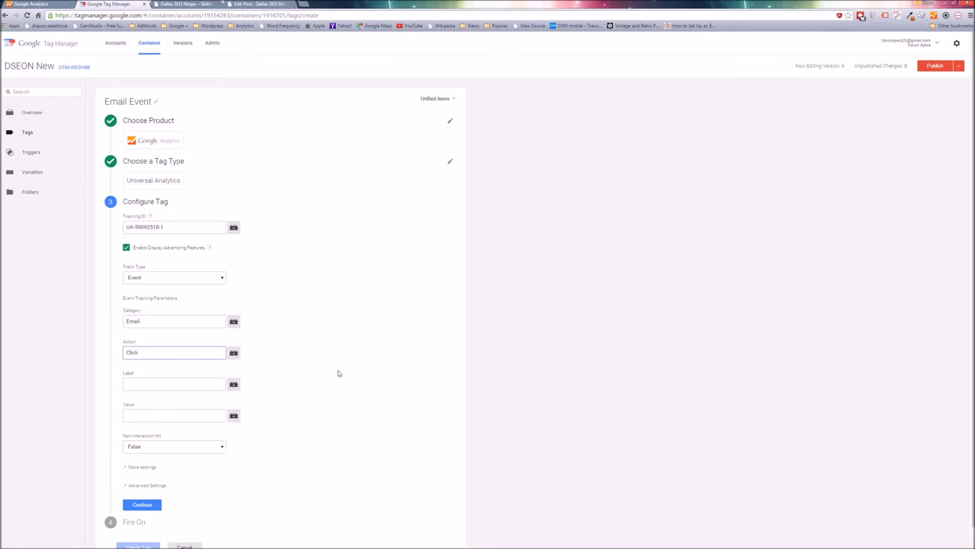
{"action": "left_click", "coordinate": [151, 386]}
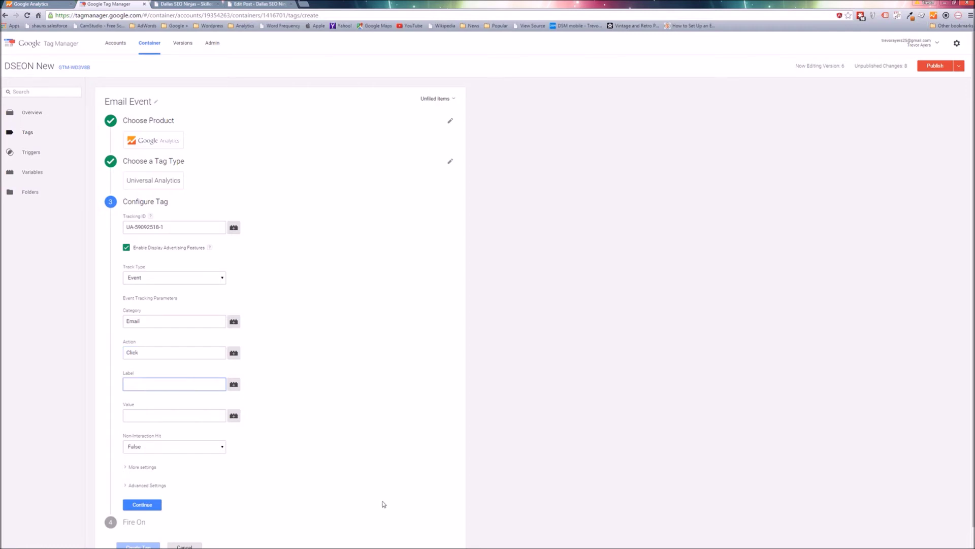
{"action": "left_click", "coordinate": [234, 384]}
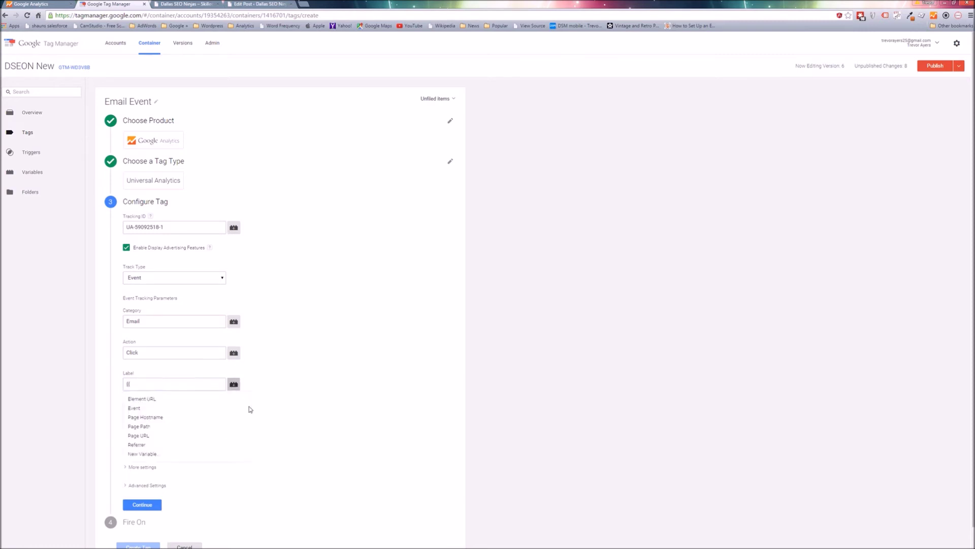
{"action": "left_click", "coordinate": [152, 399]}
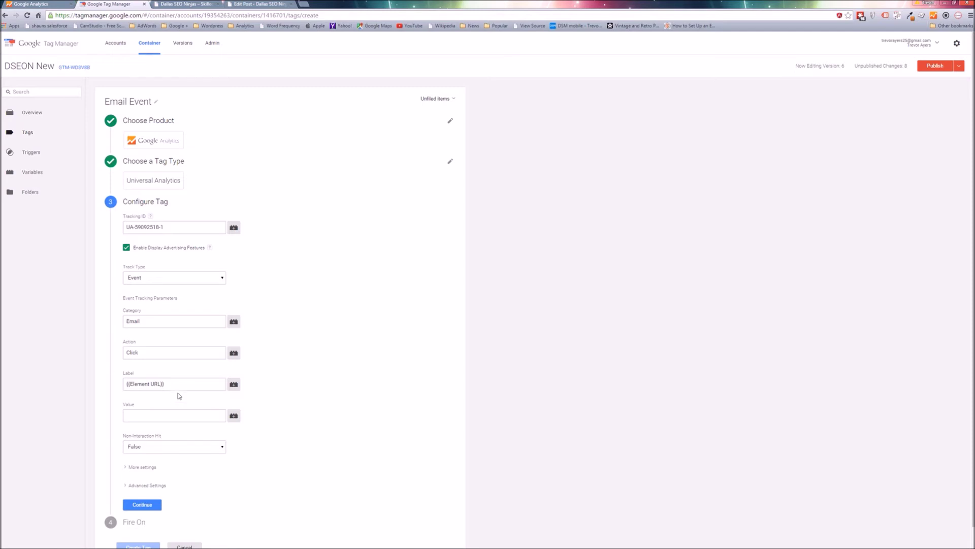
{"action": "left_click", "coordinate": [175, 416]}
{"action": "type", "text": "50"}
{"action": "key", "text": "BackSpace"}
{"action": "key", "text": "BackSpace"}
{"action": "left_click", "coordinate": [210, 463]}
Move the Email Event tag to its firing step, then make the next new tag Universal Analytics
{"action": "left_click", "coordinate": [143, 504]}
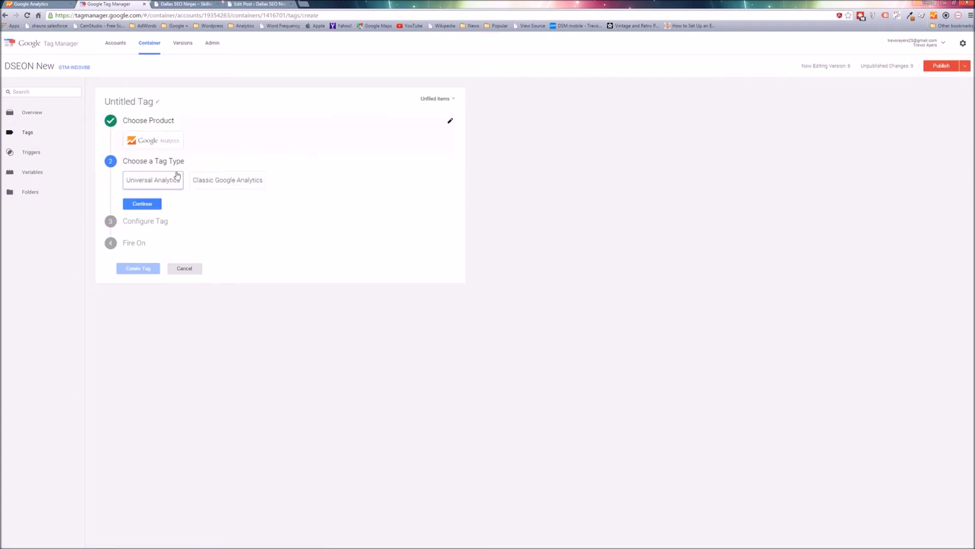
{"action": "left_click", "coordinate": [168, 184]}
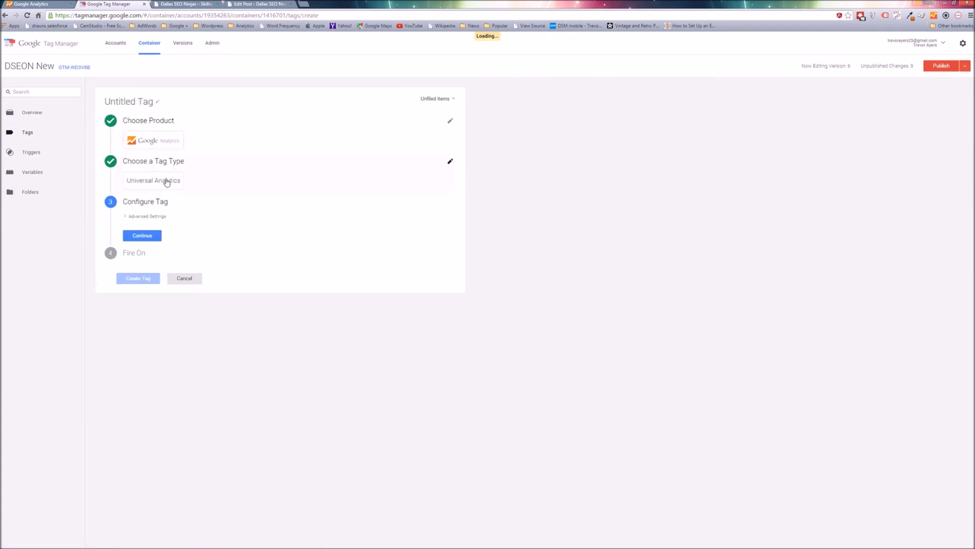
Name the tag 'Click To Call Event', paste the tracking ID, and set track type to Event
{"action": "left_click", "coordinate": [148, 103]}
{"action": "type", "text": "Click To Cal"}
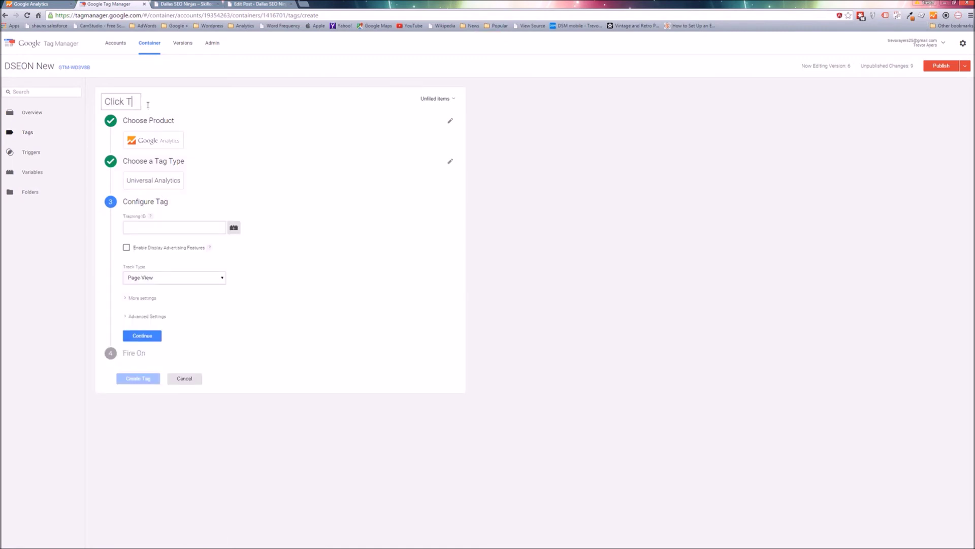
{"action": "type", "text": "l Event"}
{"action": "left_click", "coordinate": [163, 224]}
{"action": "key", "text": "ctrl+v"}
{"action": "left_click", "coordinate": [198, 280]}
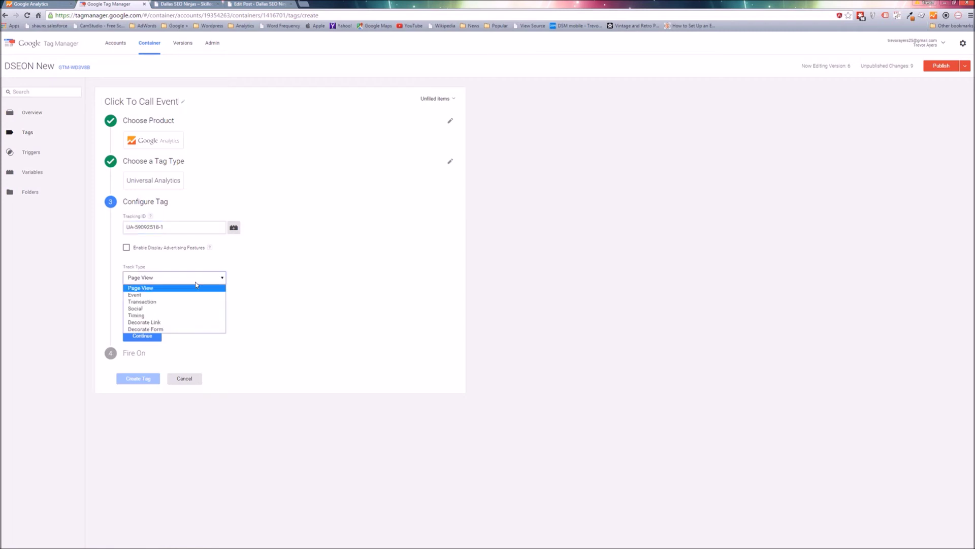
{"action": "left_click", "coordinate": [175, 300]}
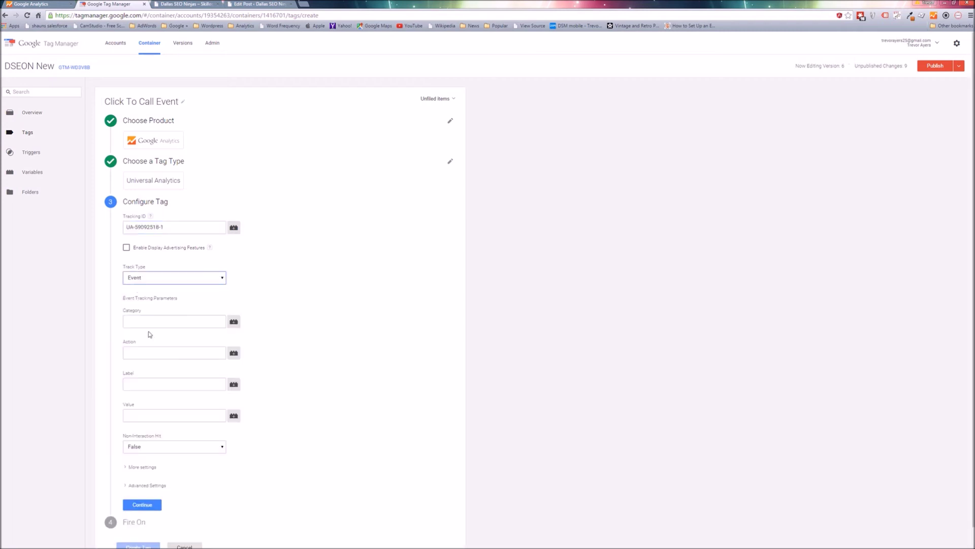
Give the event Category Call, Action Click and Label {{Element URL}}
{"action": "left_click", "coordinate": [175, 323]}
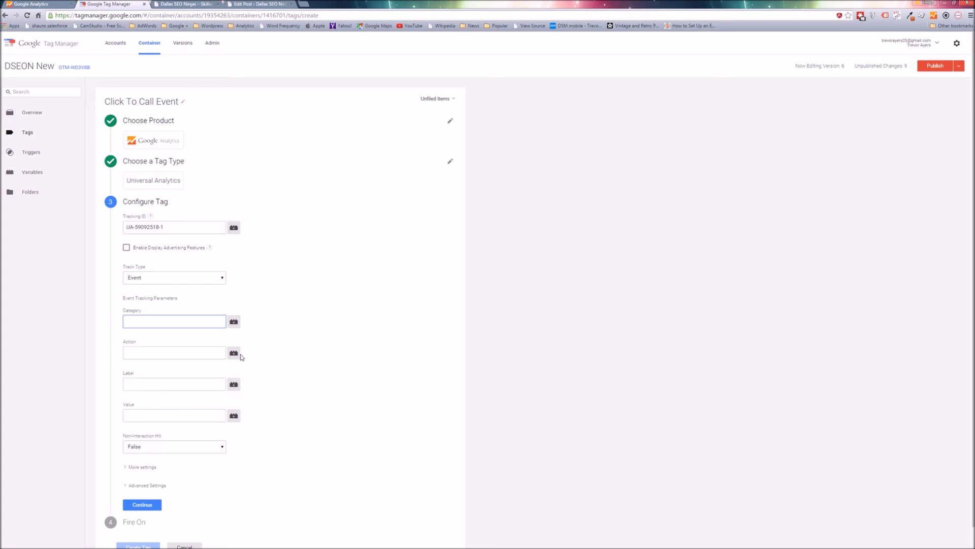
{"action": "type", "text": "Call Click"}
{"action": "key", "text": "Tab"}
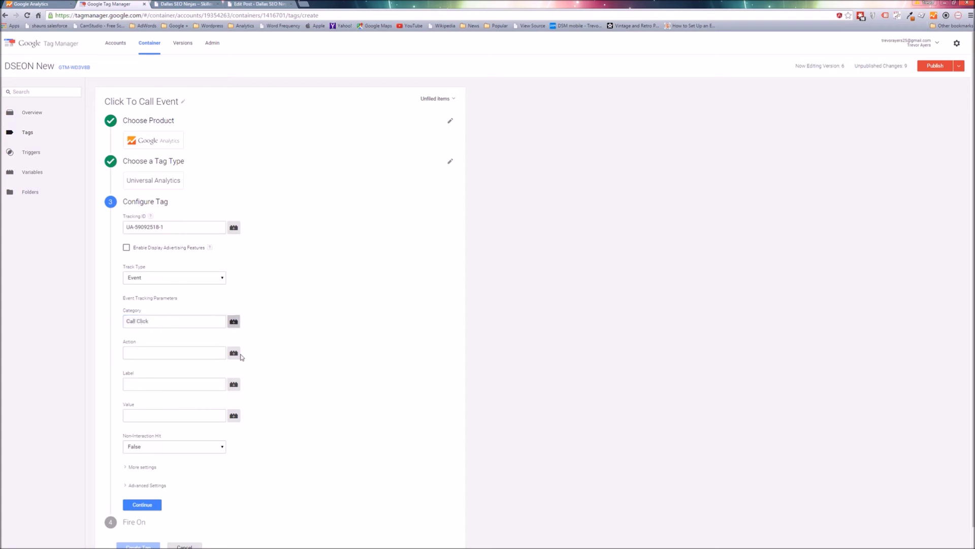
{"action": "key", "text": "Tab"}
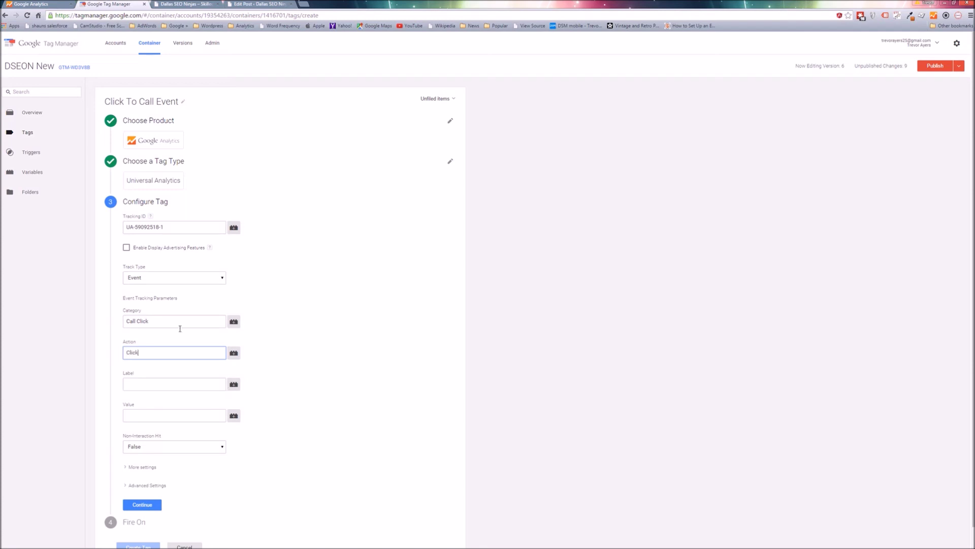
{"action": "left_click", "coordinate": [181, 323]}
{"action": "key", "text": "BackSpace"}
{"action": "key", "text": "BackSpace"}
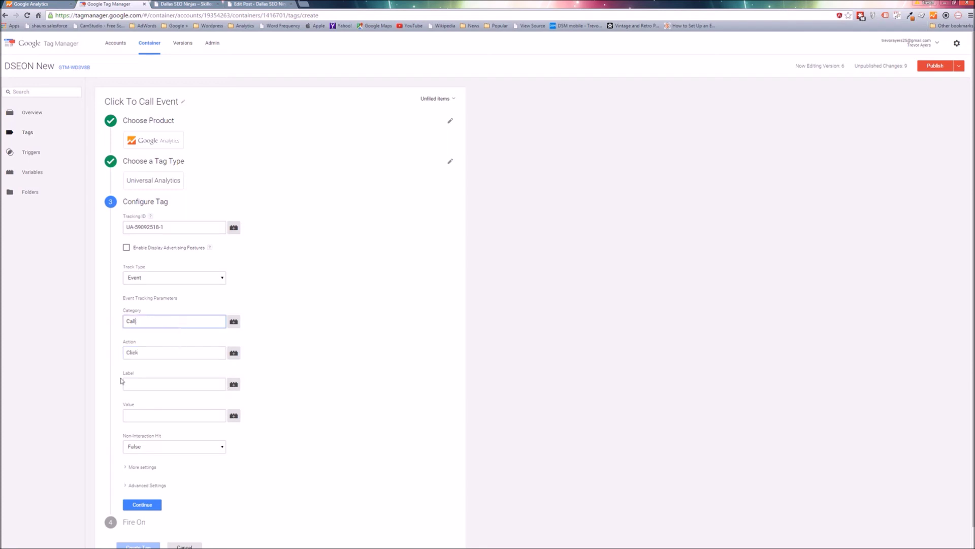
{"action": "left_click", "coordinate": [165, 384]}
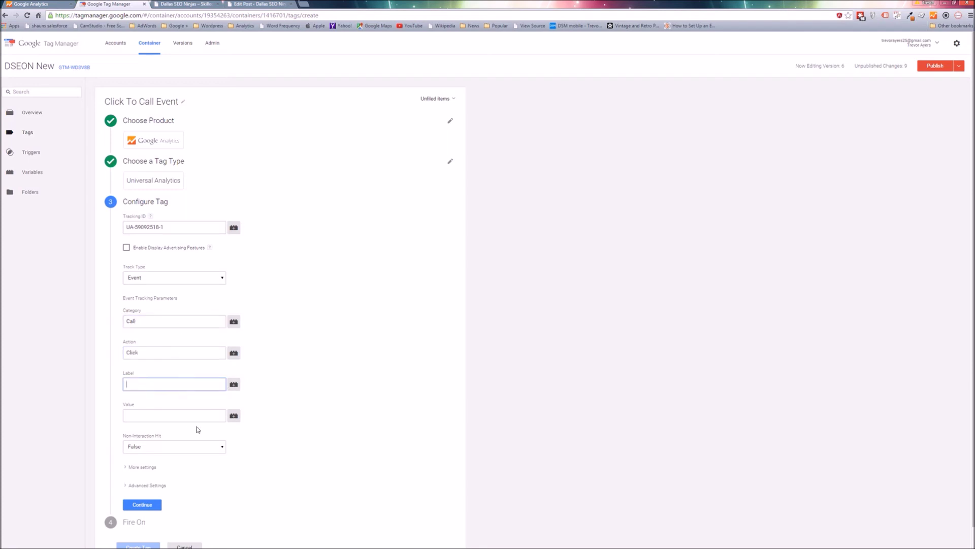
{"action": "left_click", "coordinate": [234, 384]}
{"action": "left_click", "coordinate": [138, 400]}
{"action": "left_click", "coordinate": [143, 505]}
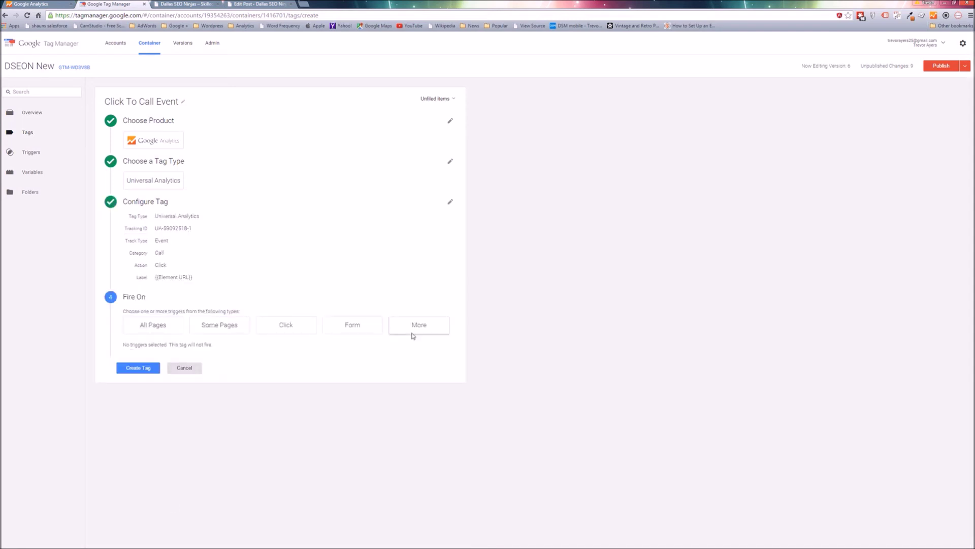
Fire the tag on the Mobile Click to Call trigger, save it and publish the container
{"action": "left_click", "coordinate": [413, 328]}
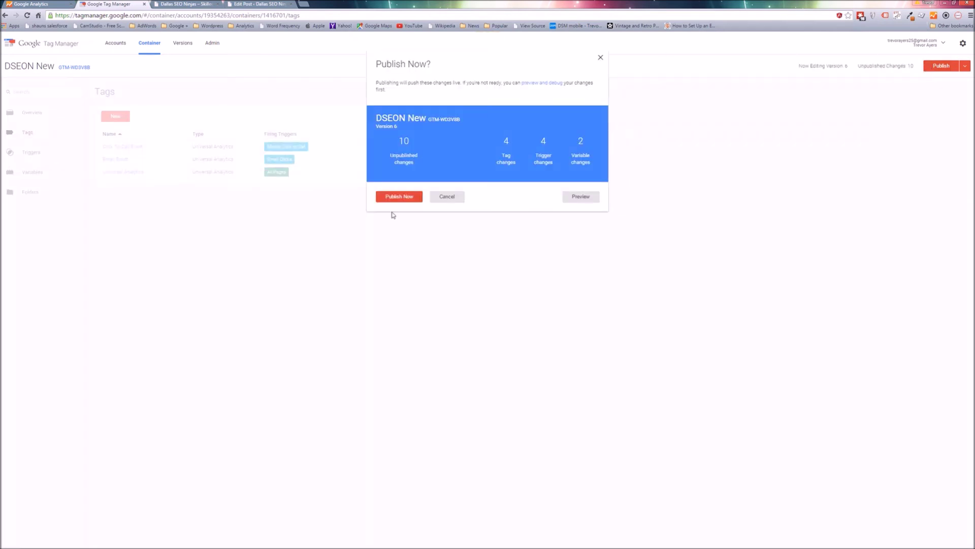
{"action": "left_click", "coordinate": [416, 197]}
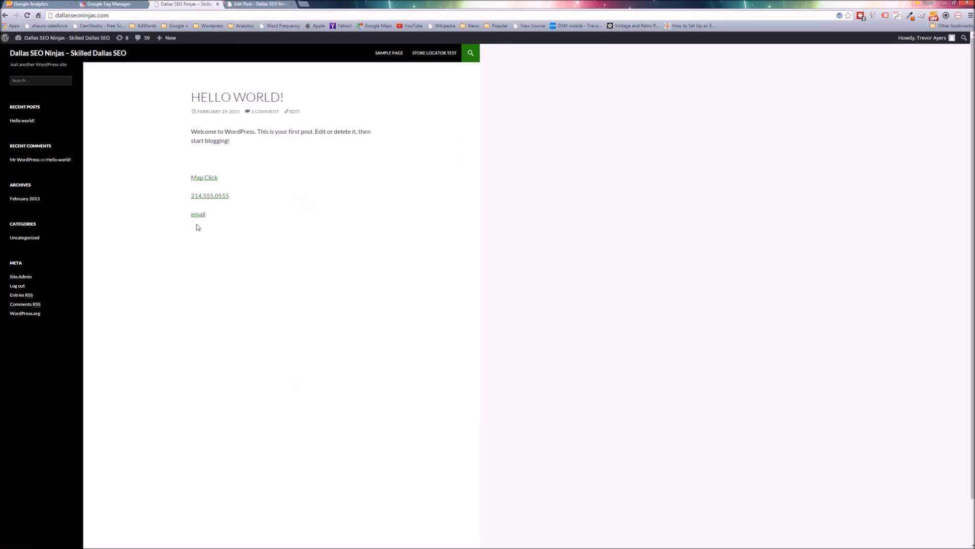
Click the email link four times and the phone link three times, dismissing each app prompt, then return to Analytics
{"action": "left_click", "coordinate": [200, 215]}
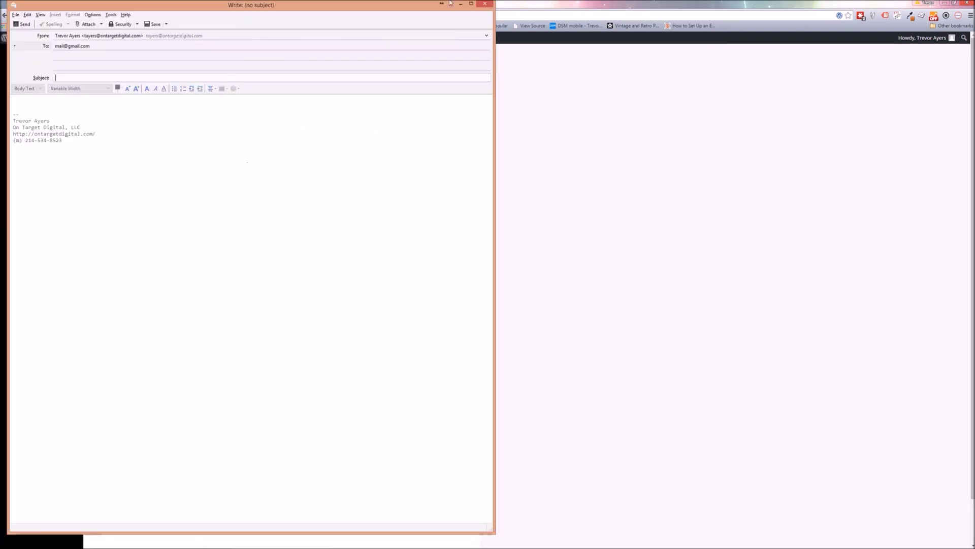
{"action": "left_click", "coordinate": [481, 5]}
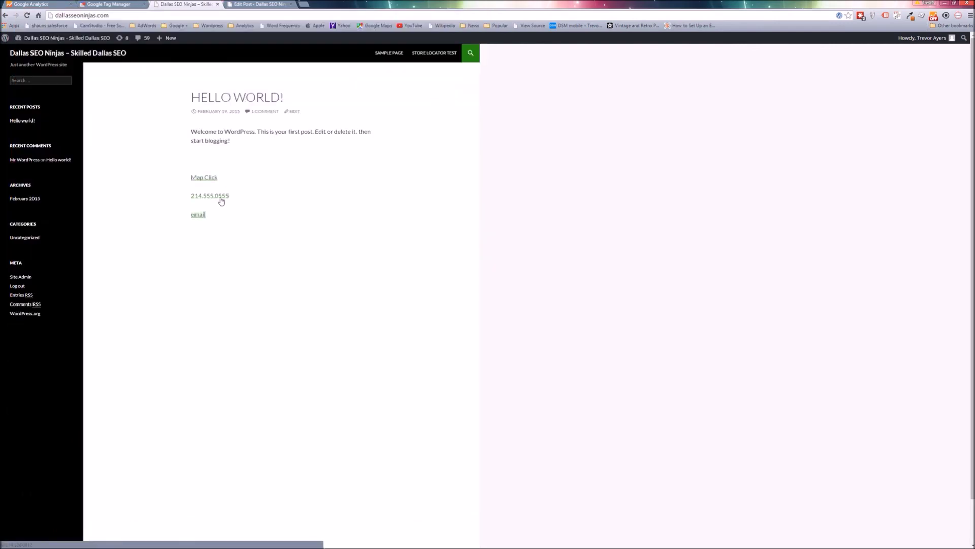
{"action": "left_click", "coordinate": [221, 199]}
{"action": "left_click", "coordinate": [547, 131]}
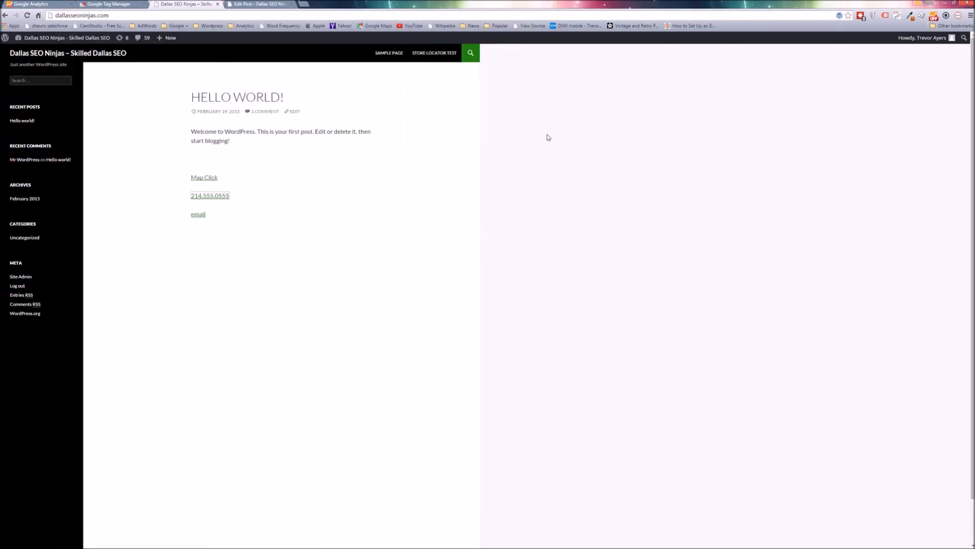
{"action": "left_click", "coordinate": [206, 216]}
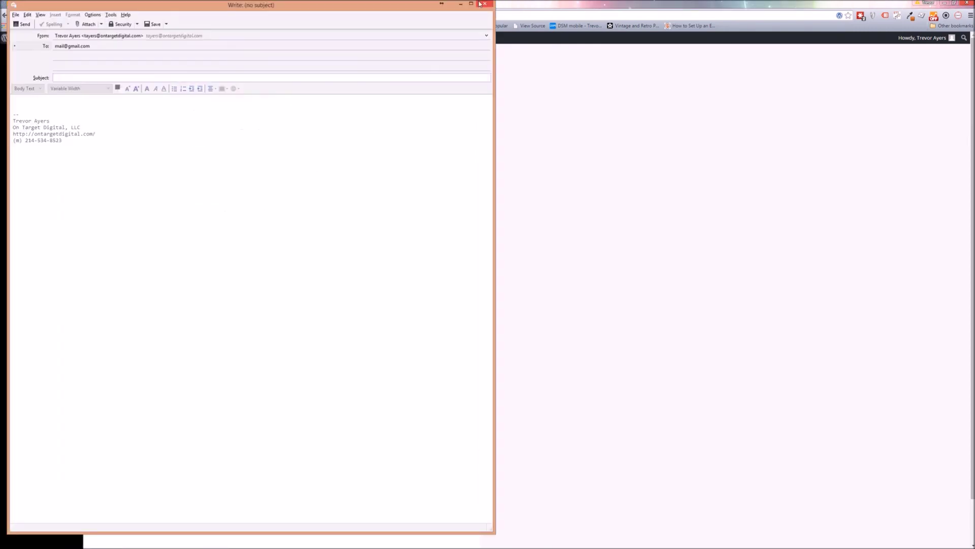
{"action": "left_click", "coordinate": [480, 4]}
{"action": "left_click", "coordinate": [220, 197]}
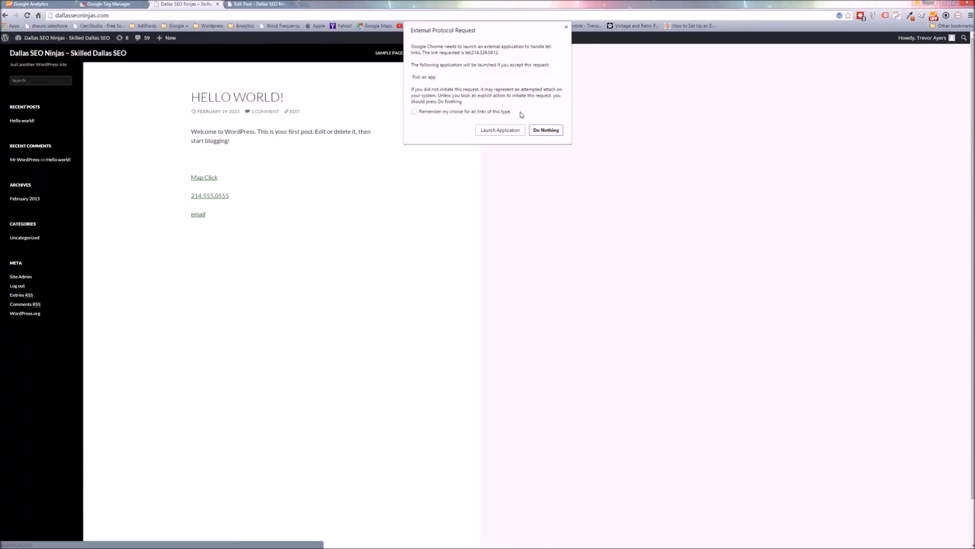
{"action": "left_click", "coordinate": [546, 130]}
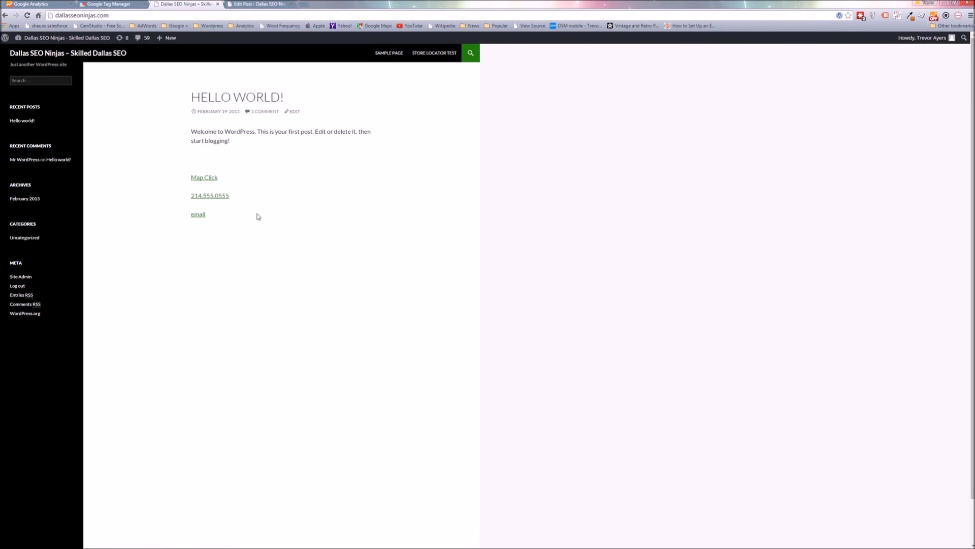
{"action": "left_click", "coordinate": [197, 215]}
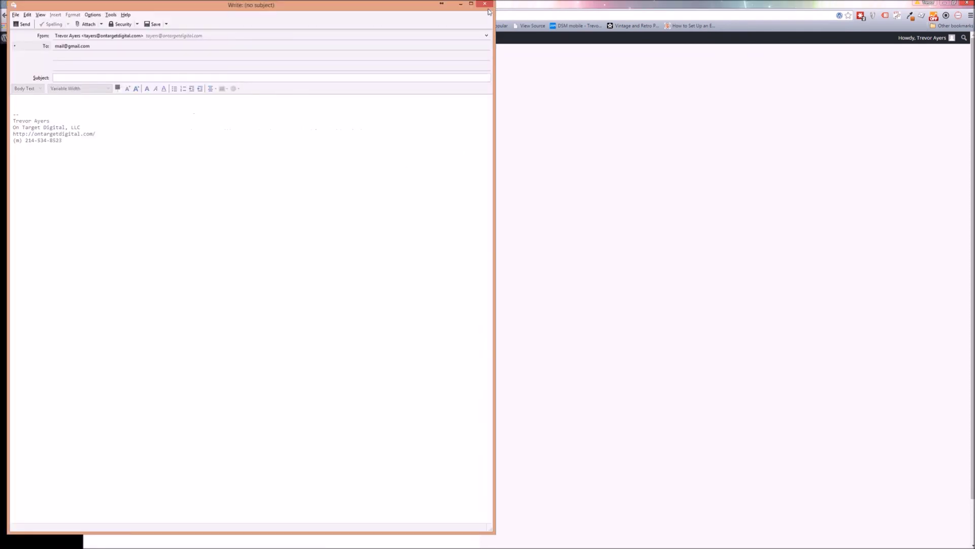
{"action": "left_click", "coordinate": [487, 5]}
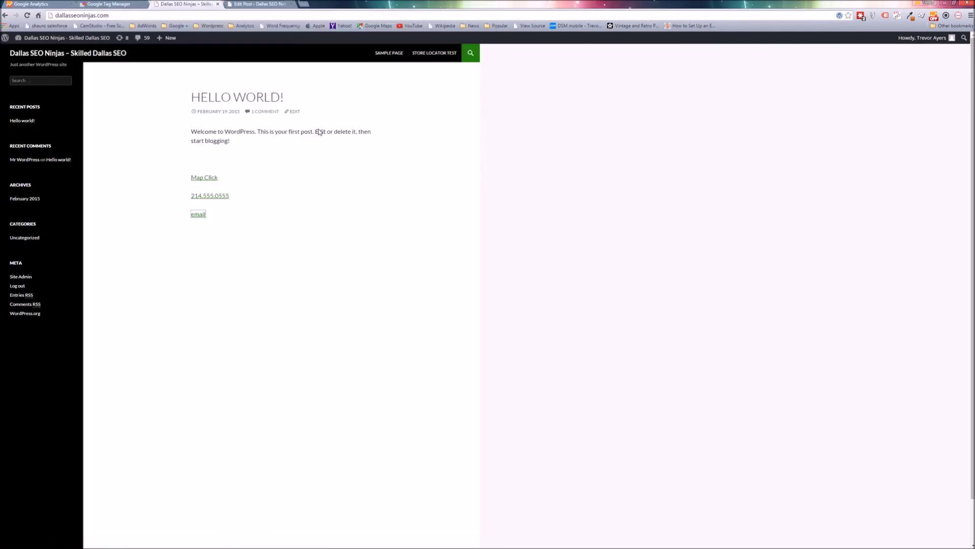
{"action": "left_click", "coordinate": [222, 197]}
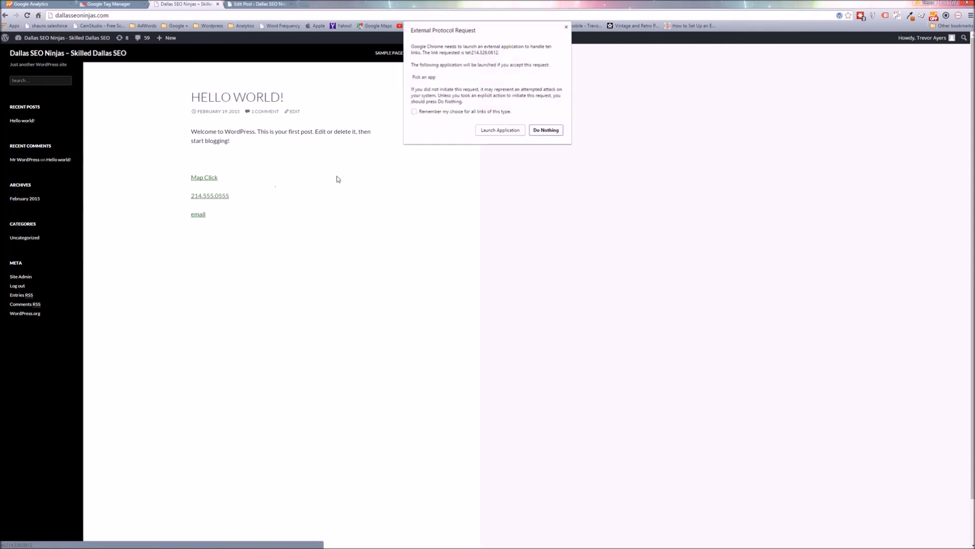
{"action": "left_click", "coordinate": [555, 136]}
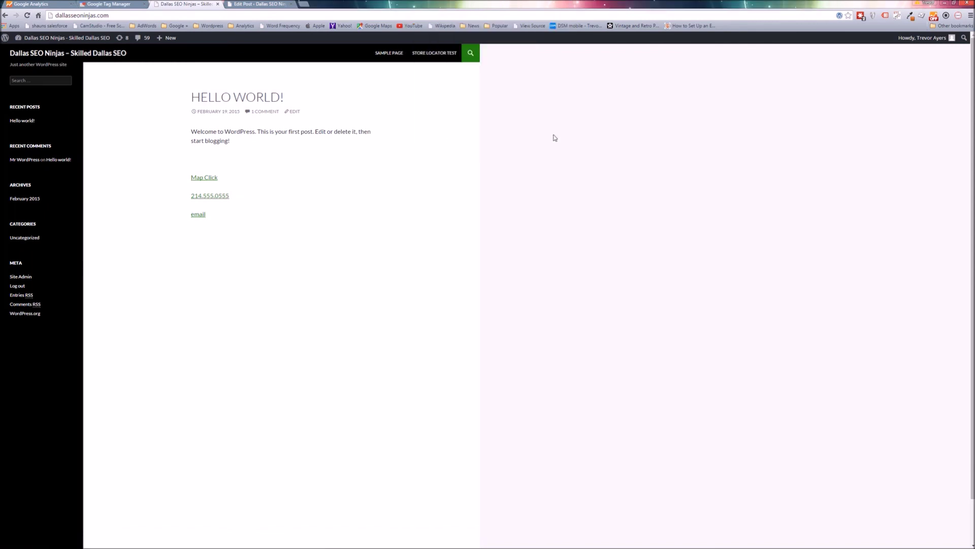
{"action": "left_click", "coordinate": [200, 213]}
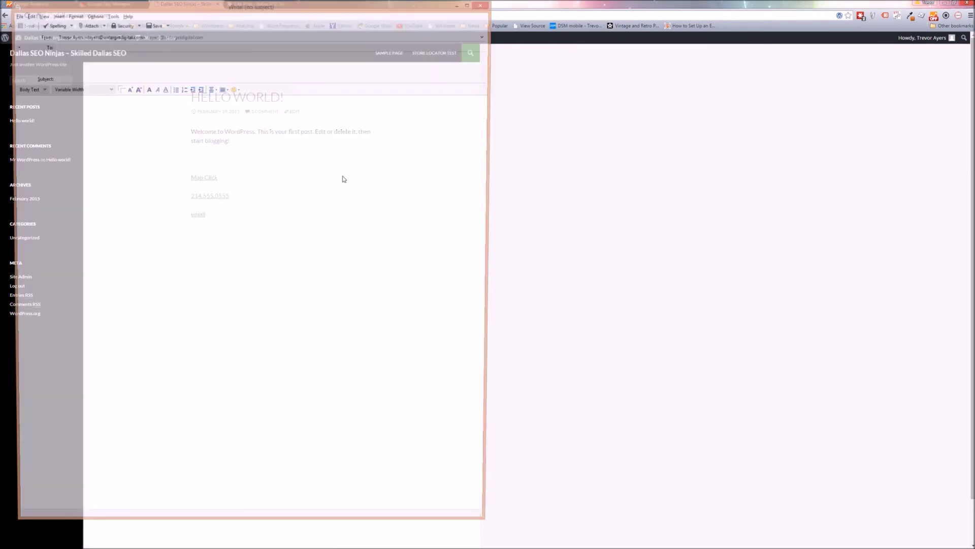
{"action": "left_click", "coordinate": [486, 5]}
{"action": "left_click", "coordinate": [43, 5]}
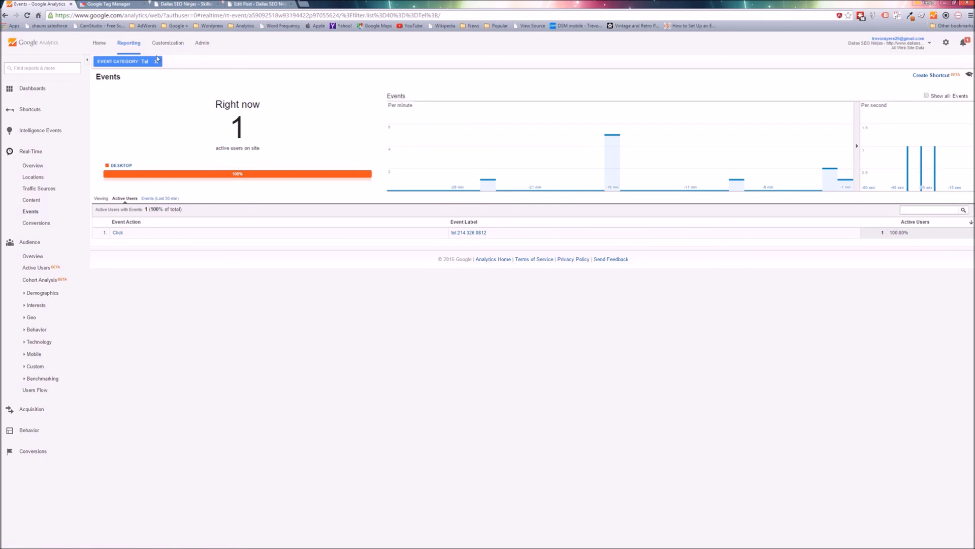
Remove the EVENT CATEGORY: Tel filter so both Email and Tel event rows show
{"action": "left_click", "coordinate": [158, 62]}
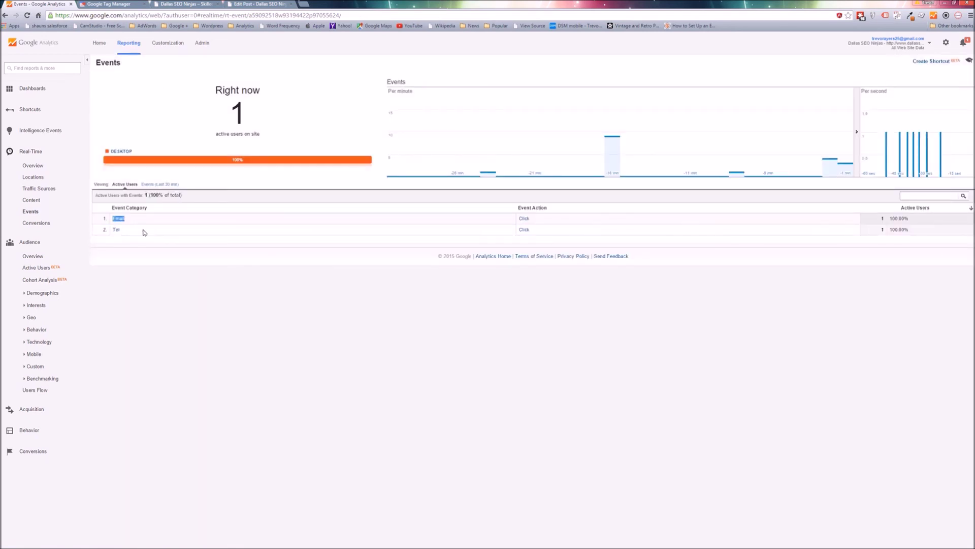
{"action": "left_click_drag", "start_coordinate": [143, 231], "coordinate": [112, 228]}
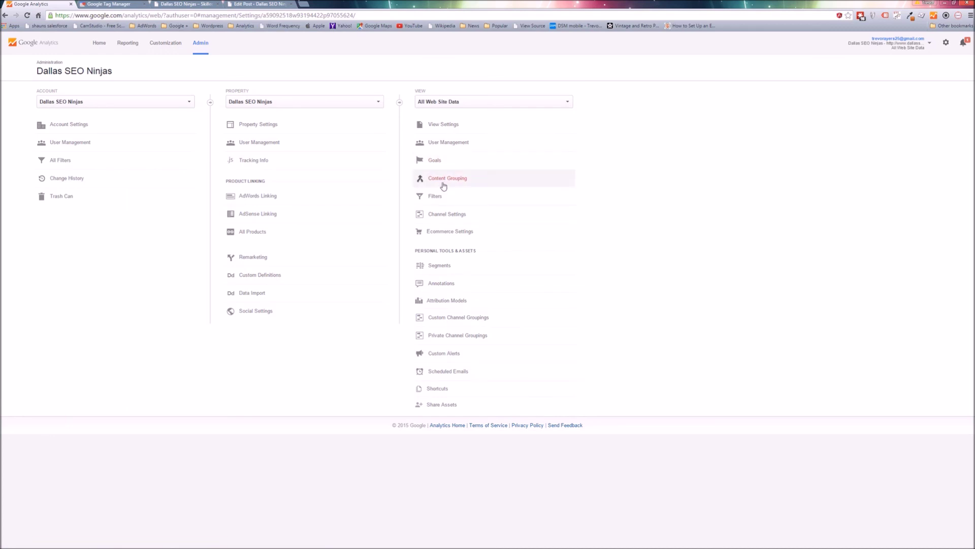
Open Goals in the view's Admin column
{"action": "left_click", "coordinate": [431, 160]}
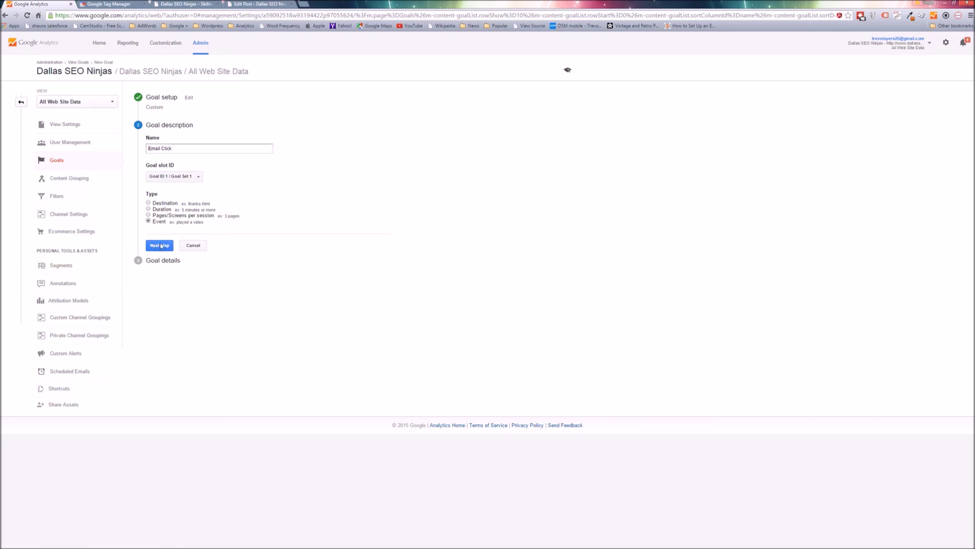
Set the goal condition Category equals Email, clear Action, and verify the 0.59% conversion rate
{"action": "left_click", "coordinate": [161, 246]}
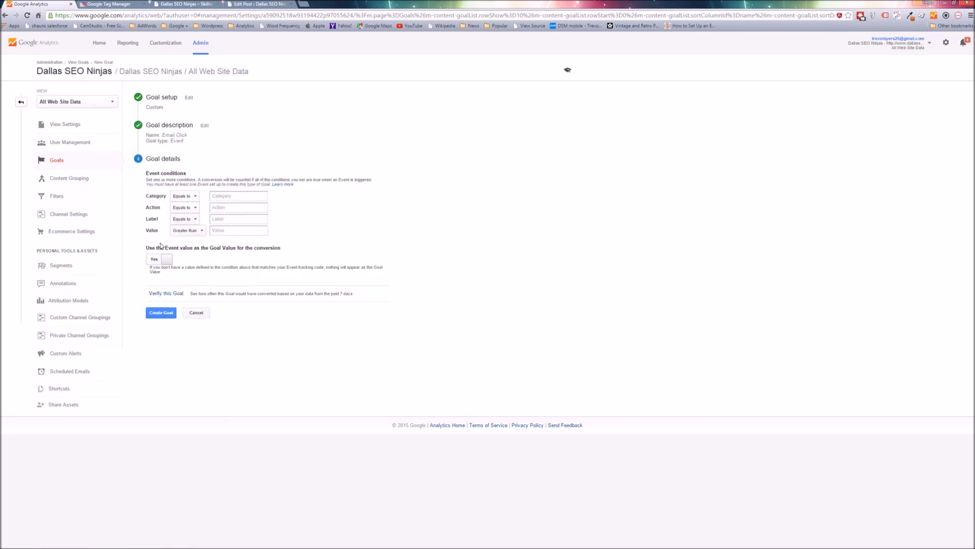
{"action": "left_click", "coordinate": [239, 196]}
{"action": "type", "text": "Emai"}
{"action": "left_click", "coordinate": [241, 219]}
{"action": "left_click", "coordinate": [216, 208]}
{"action": "left_click", "coordinate": [213, 230]}
{"action": "left_click", "coordinate": [235, 204]}
{"action": "key", "text": "BackSpace"}
{"action": "key", "text": "BackSpace"}
{"action": "key", "text": "BackSpace"}
{"action": "key", "text": "BackSpace"}
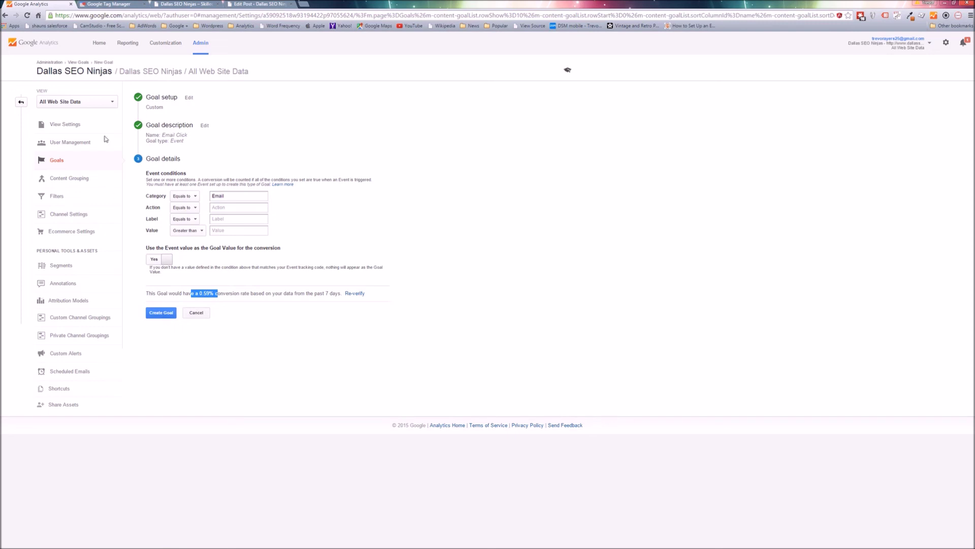
{"action": "left_click", "coordinate": [105, 141]}
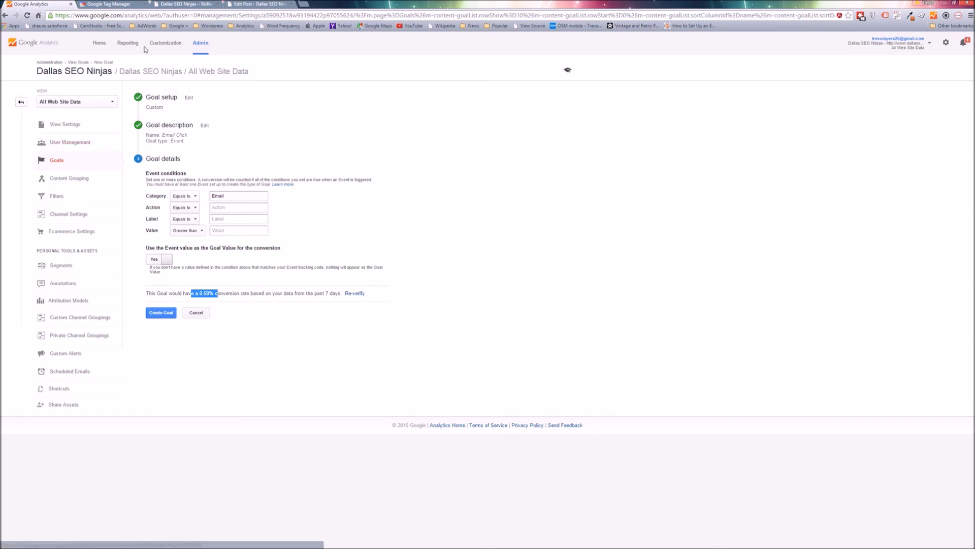